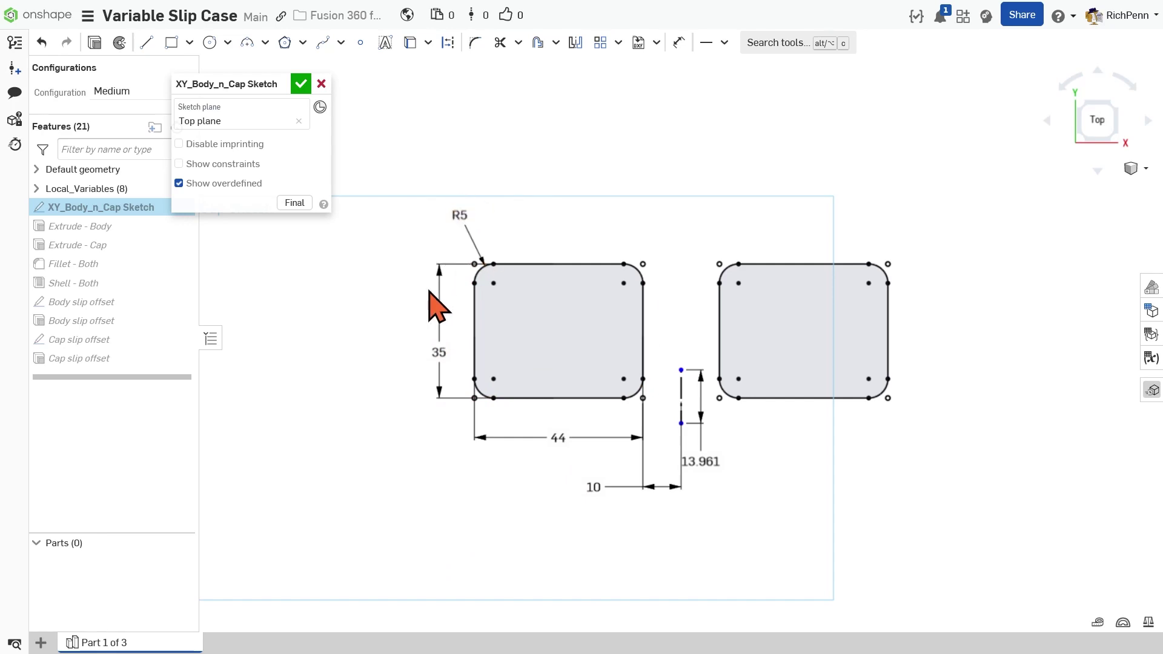
# - Review the local variables of the slip case and finish the XY_Body_n_Cap Sketch
pyautogui.click(37, 188)
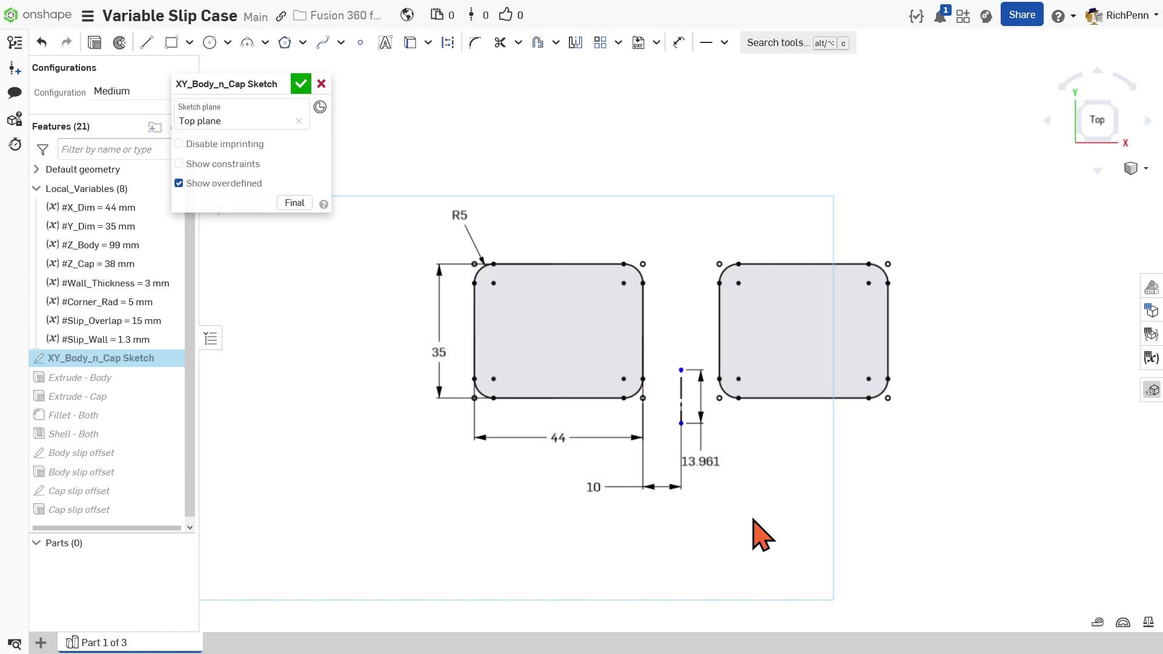
pyautogui.click(301, 84)
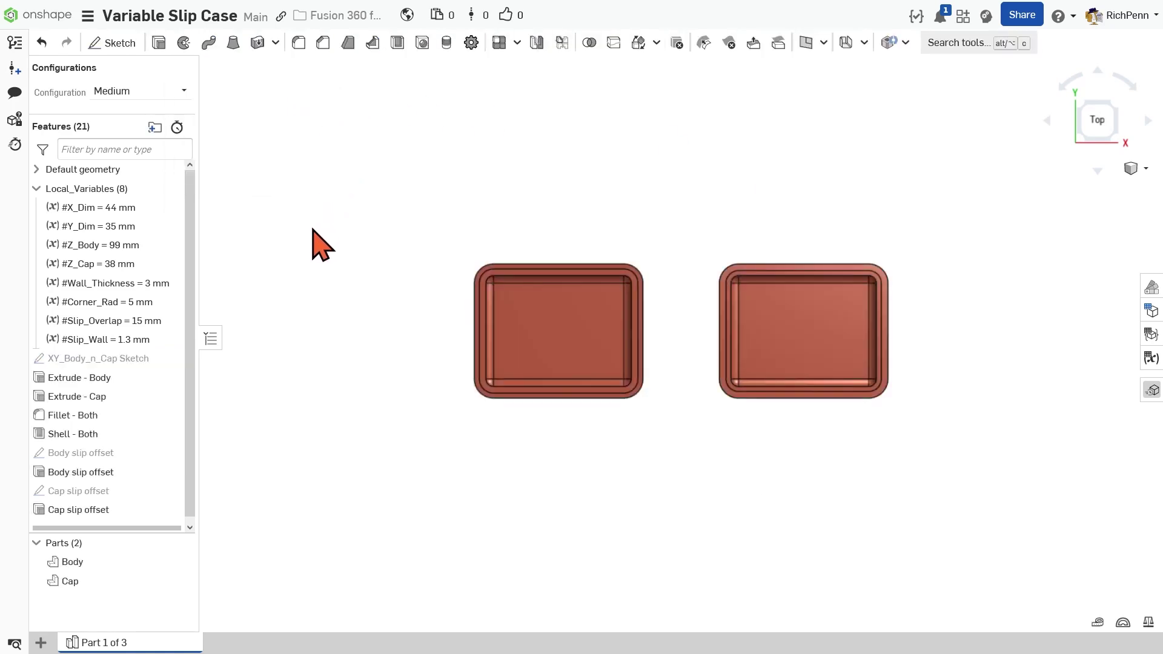
pyautogui.click(36, 189)
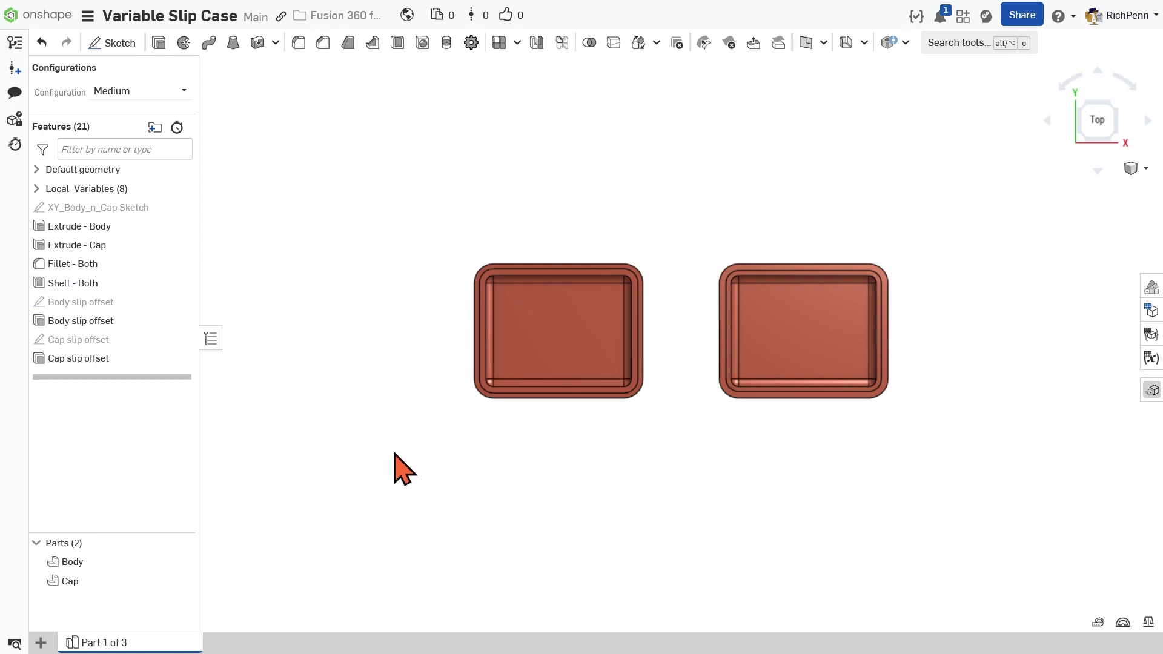
# - Preview the body and cap in the Small, Medium and Large configurations one after another
pyautogui.moveTo(394, 454)
pyautogui.mouseDown(button='right')
pyautogui.moveTo(392, 424)
pyautogui.moveTo(388, 438)
pyautogui.mouseUp(button='right')
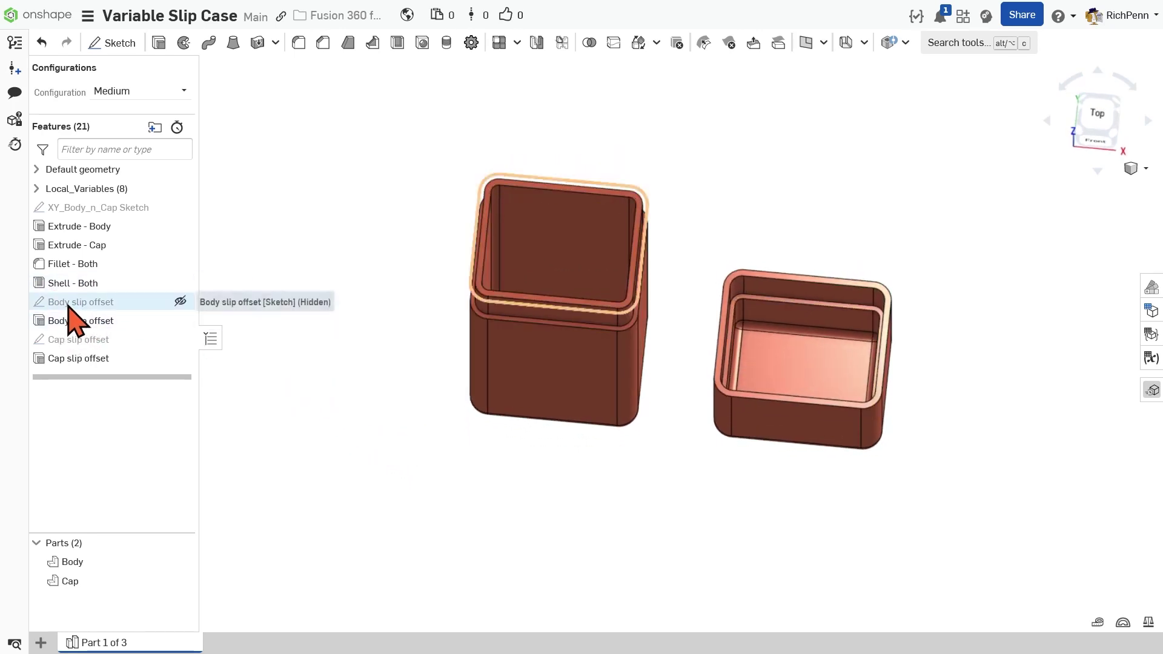
pyautogui.moveTo(467, 320); pyautogui.dragTo(411, 338, button='right')
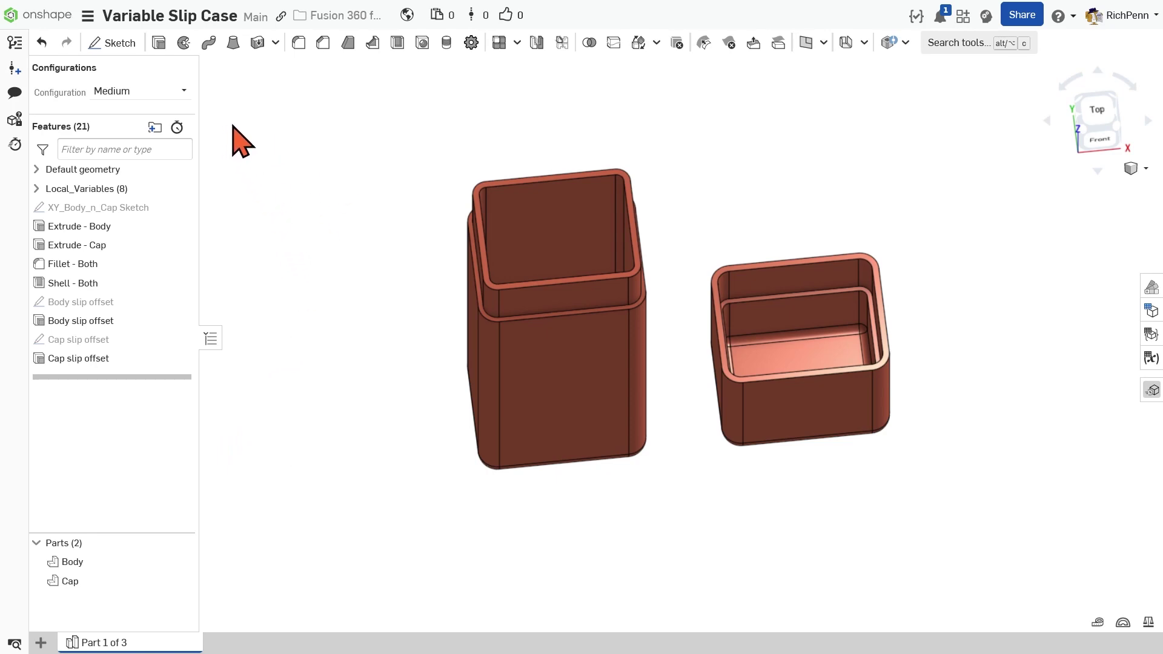
pyautogui.scroll(-2, 276, 236)
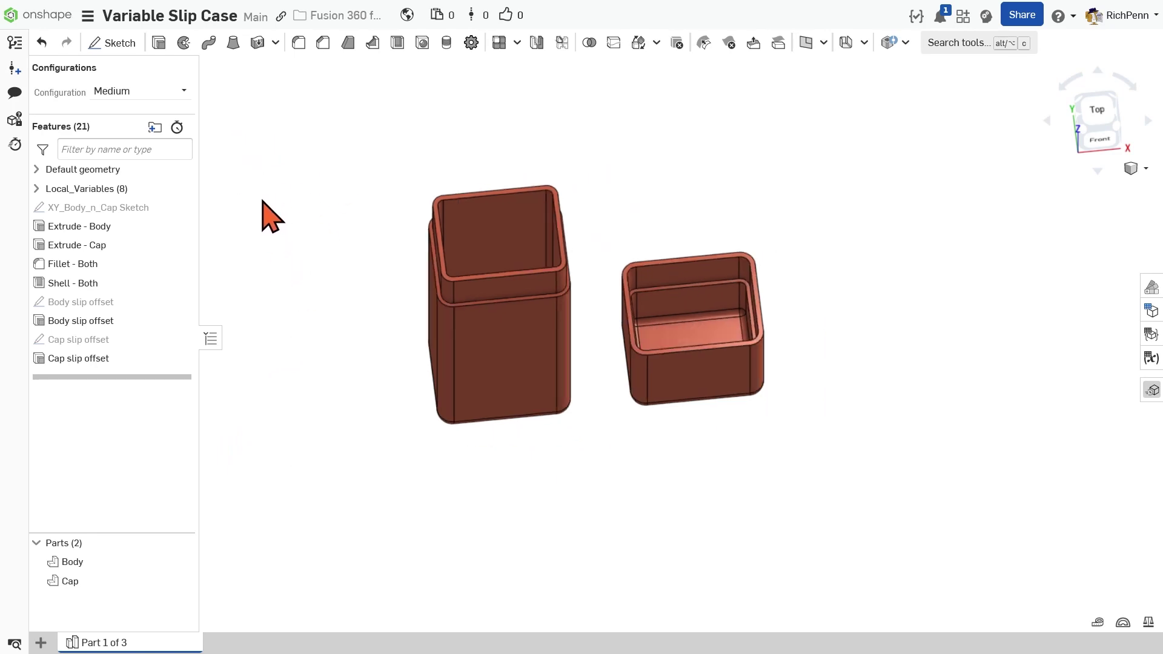
pyautogui.click(185, 90)
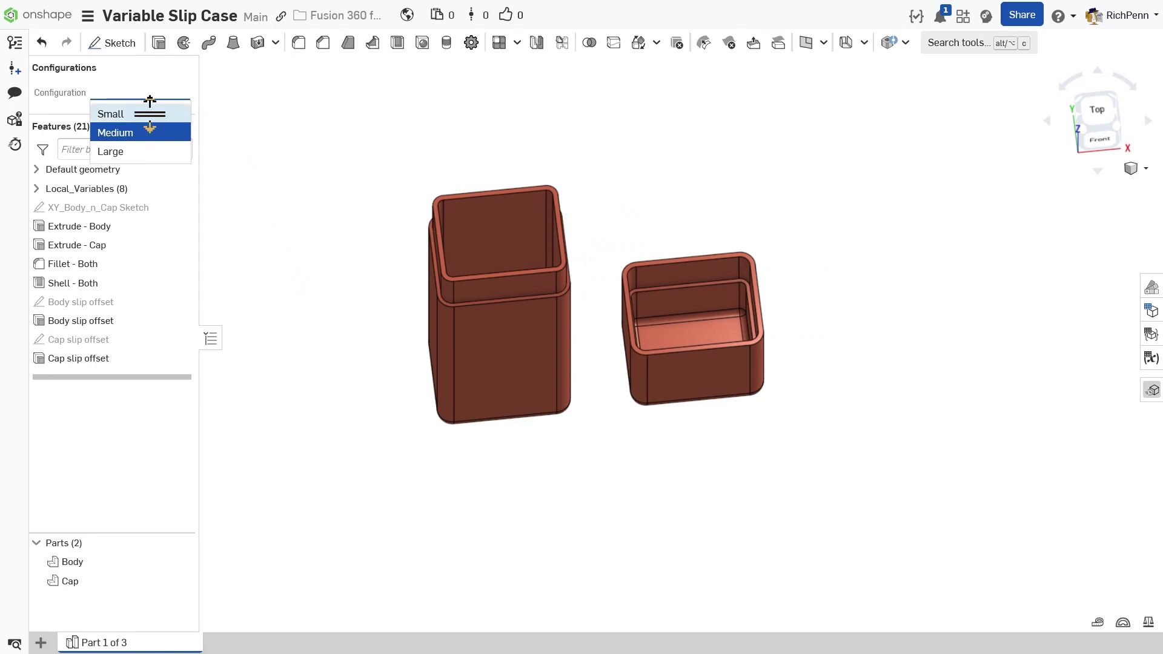
pyautogui.click(149, 110)
pyautogui.click(181, 96)
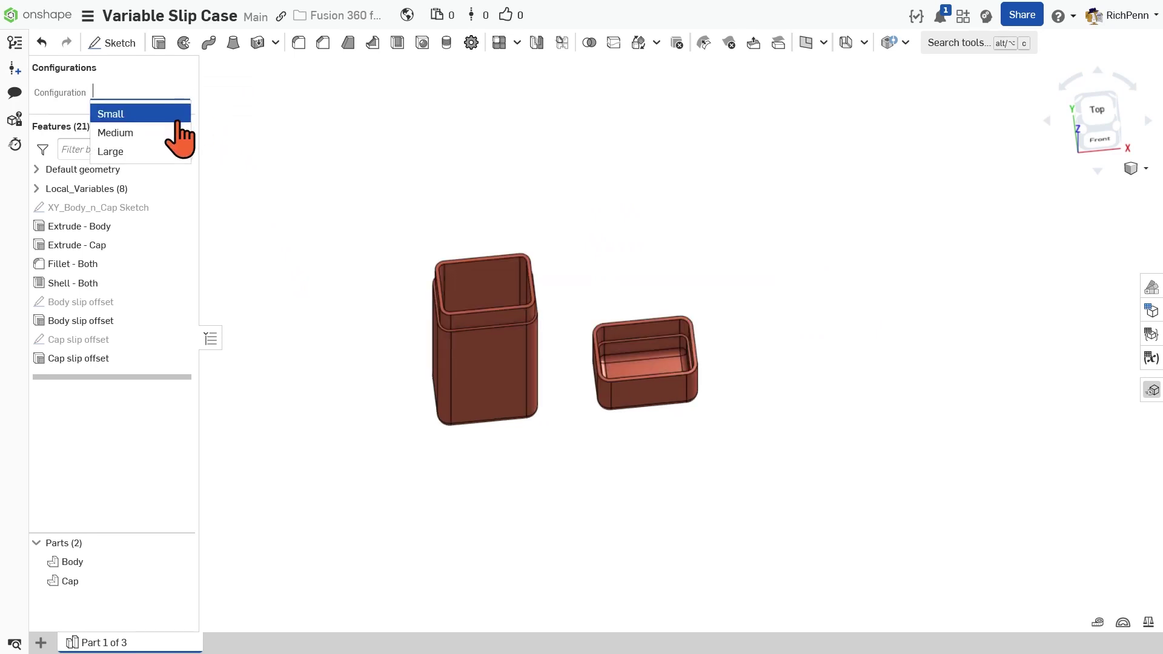
pyautogui.click(174, 133)
pyautogui.click(182, 96)
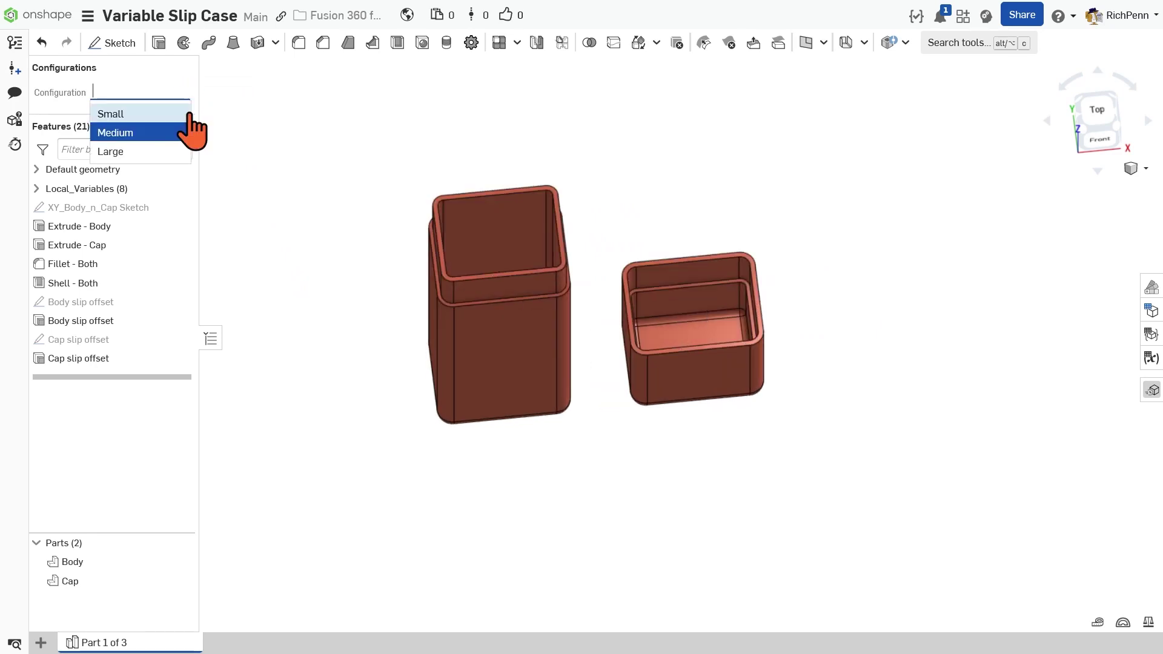
pyautogui.click(181, 151)
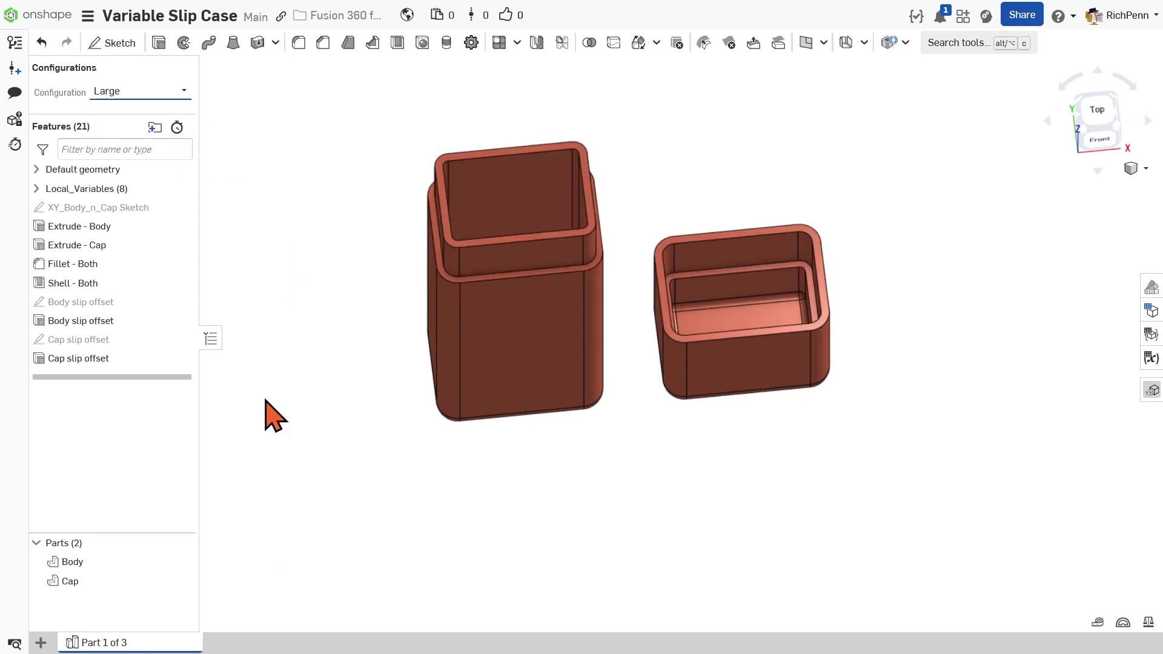
# - Create a new assembly and insert the Body and Cap of Part 1 of 3 in the Medium configuration
pyautogui.click(41, 642)
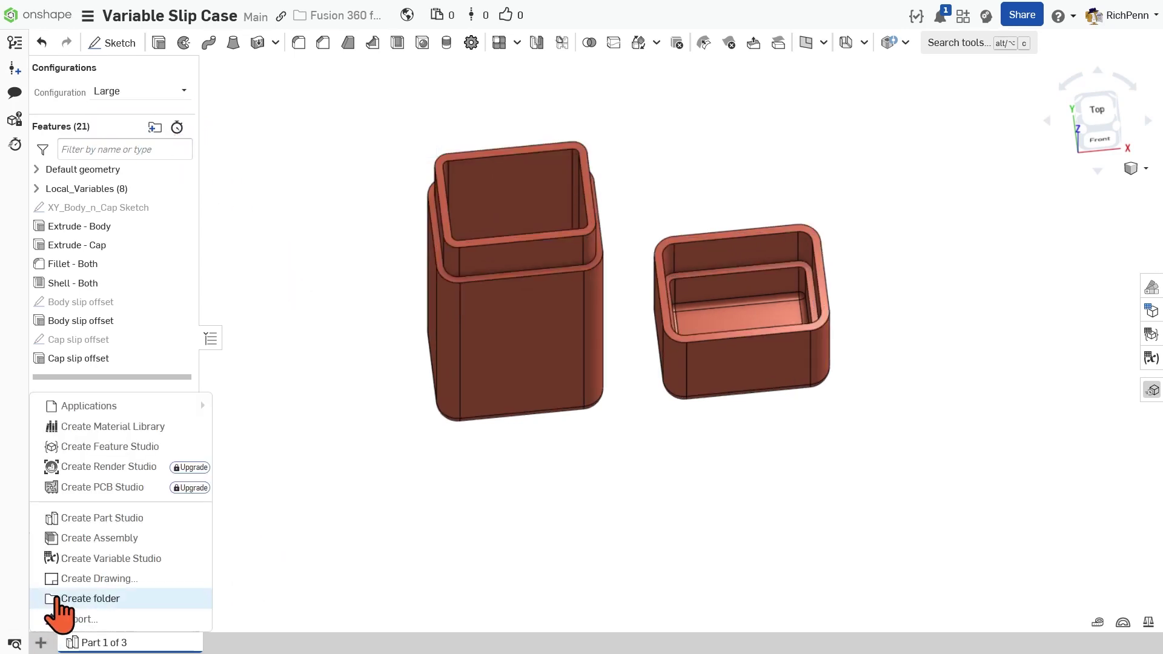
pyautogui.click(120, 539)
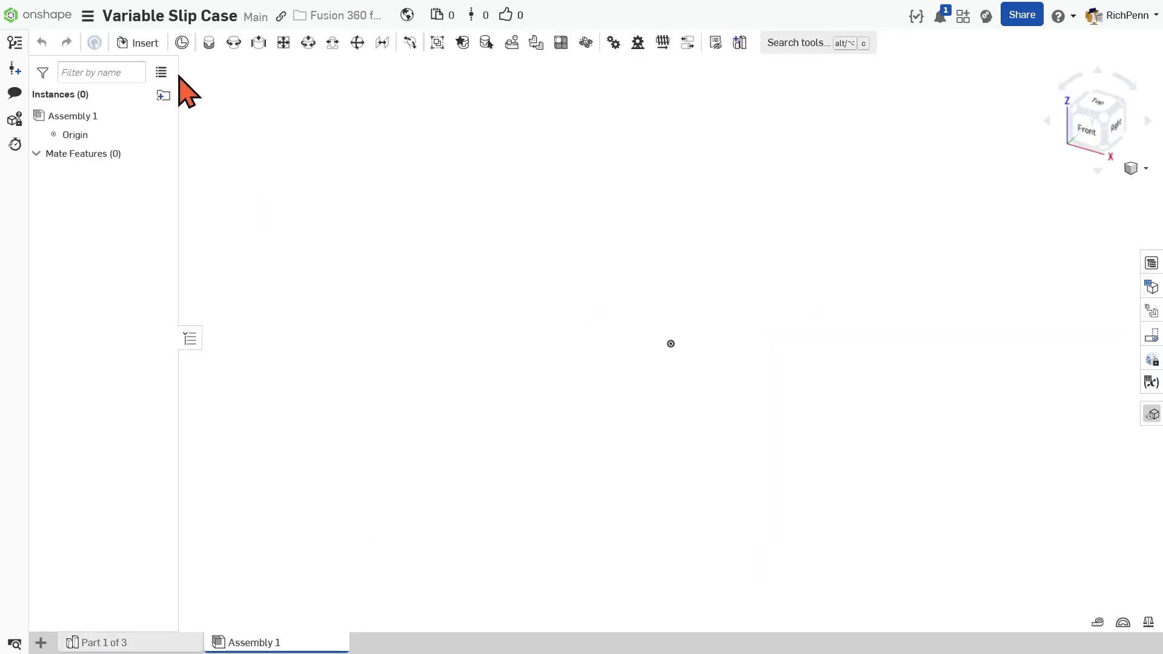
pyautogui.click(143, 49)
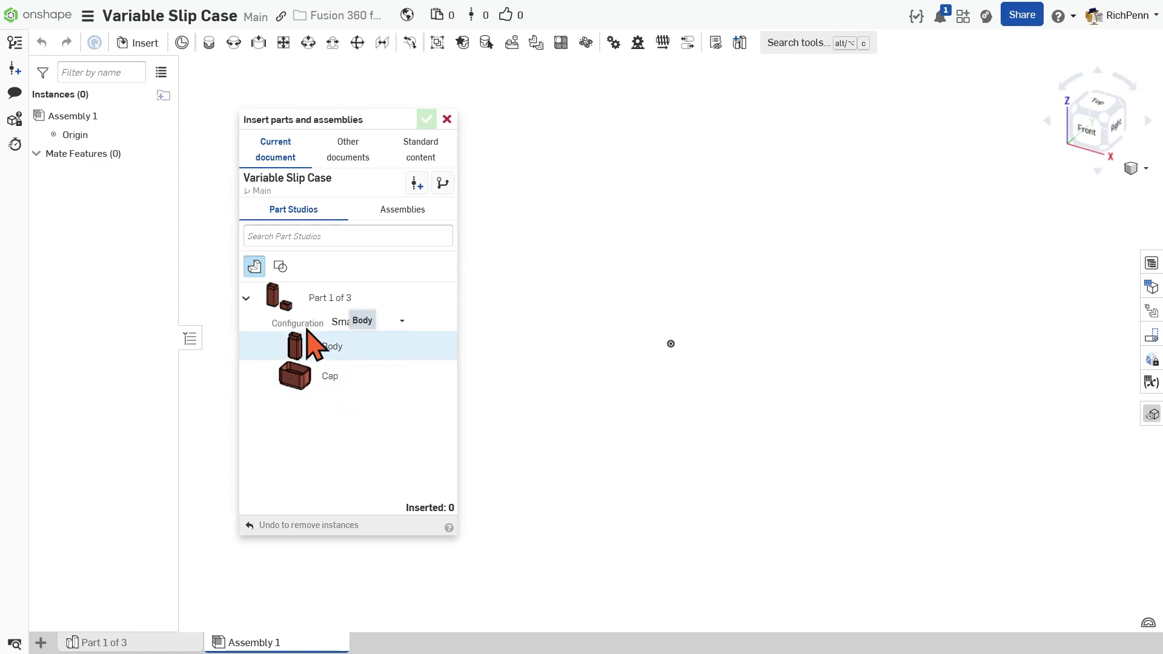
pyautogui.click(400, 323)
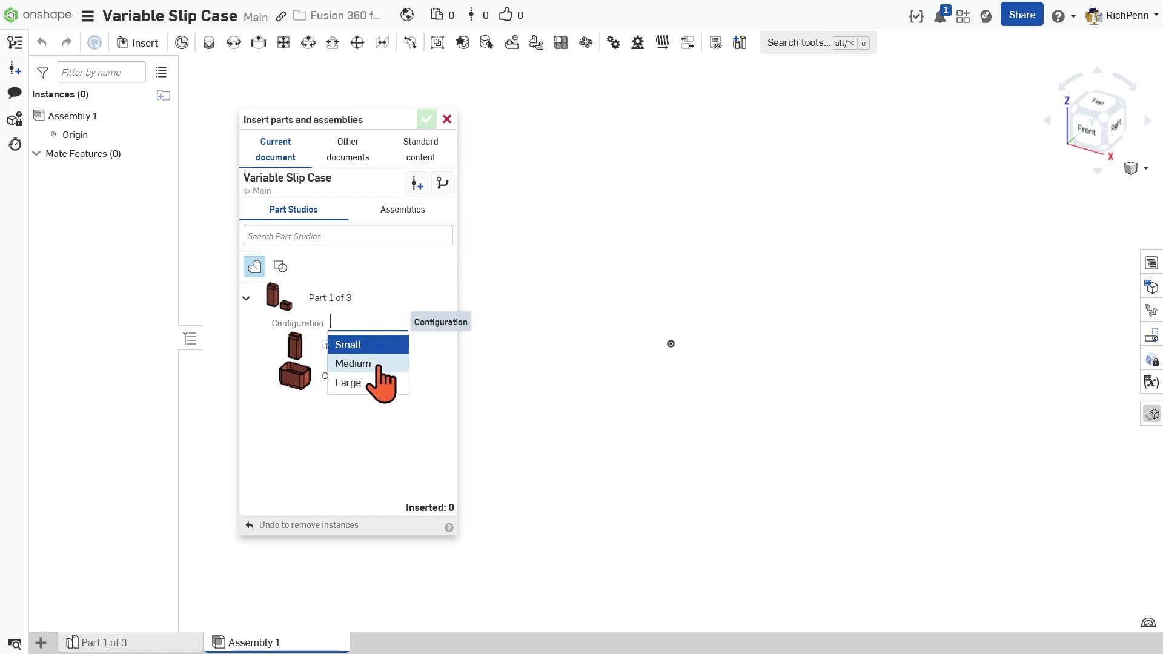
pyautogui.click(377, 364)
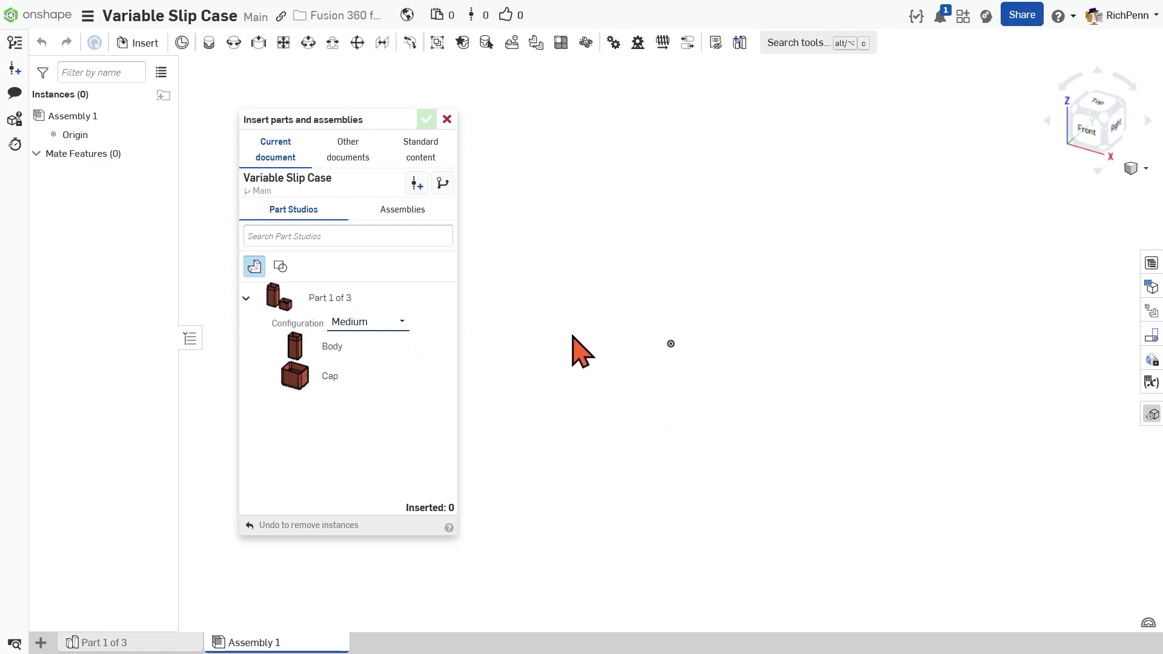
pyautogui.click(307, 298)
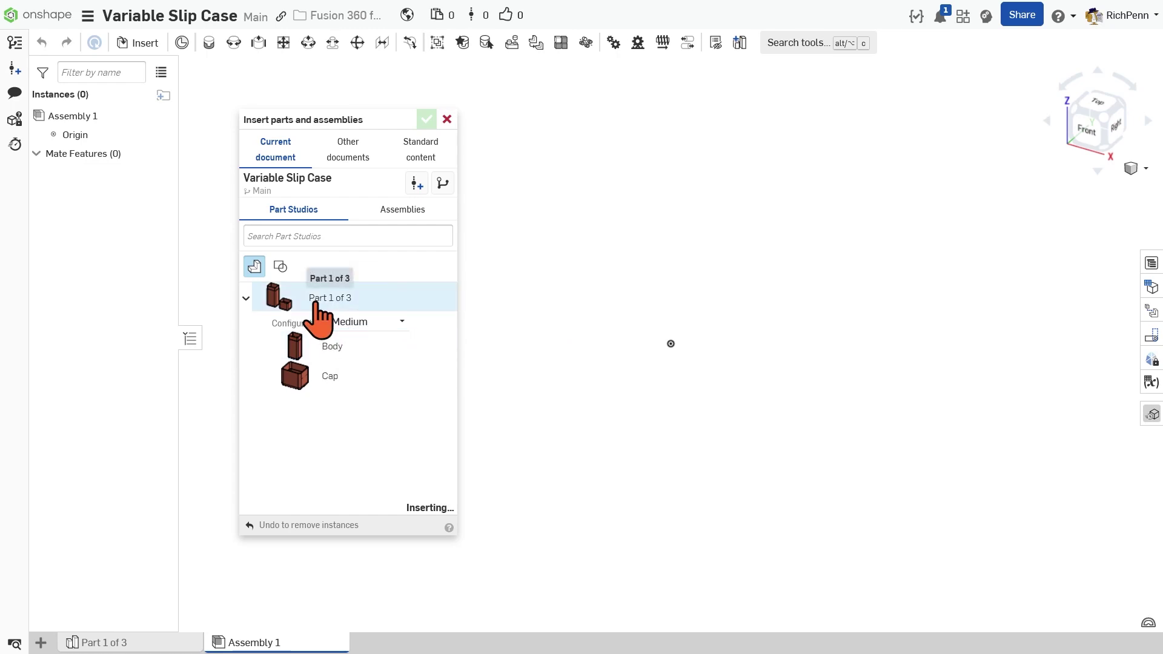
pyautogui.click(834, 324)
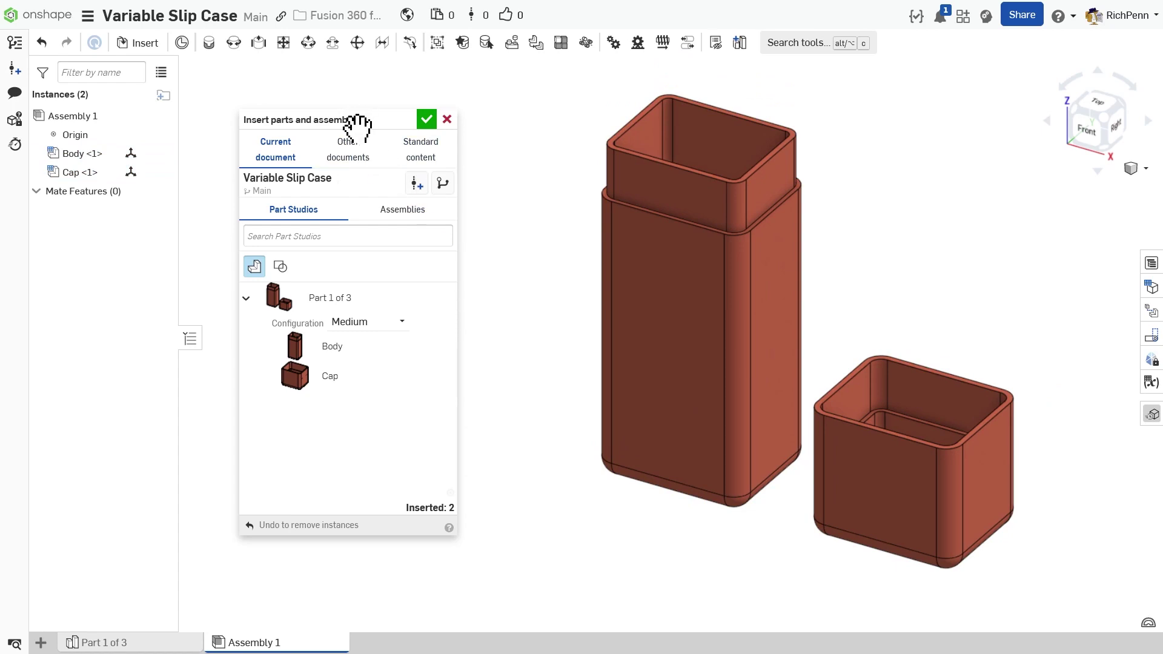
# - Insert the Body and Cap of Part 1 of 3 in the Small configuration beside the medium parts
pyautogui.moveTo(358, 125); pyautogui.dragTo(256, 133)
pyautogui.click(300, 333)
pyautogui.click(292, 355)
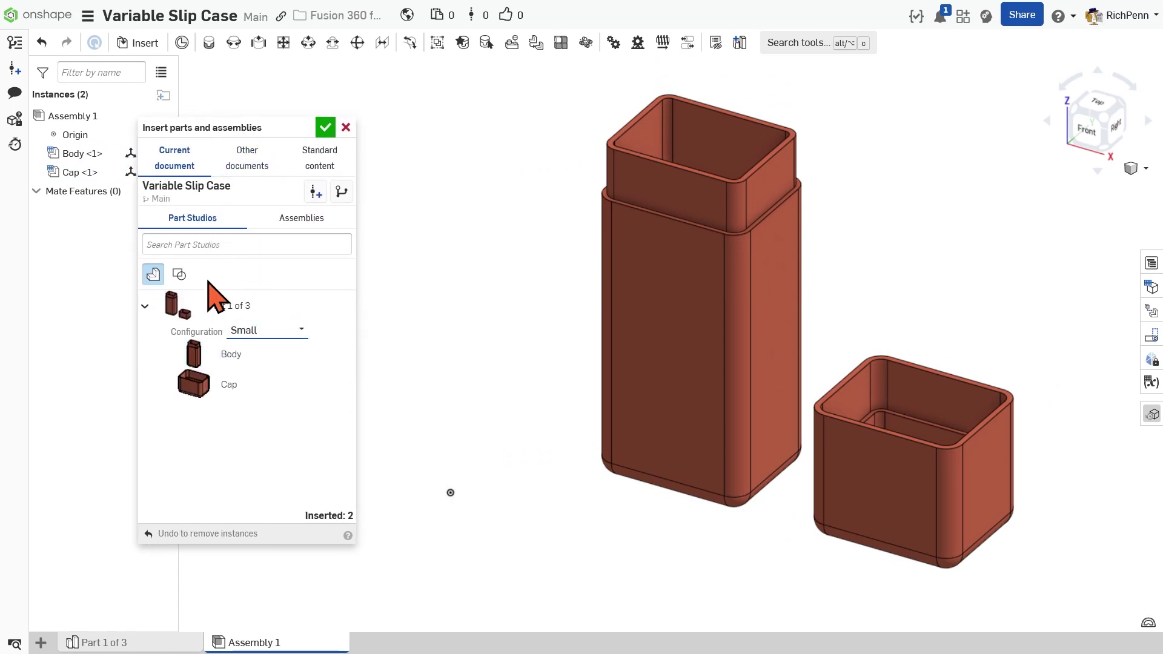
pyautogui.click(213, 311)
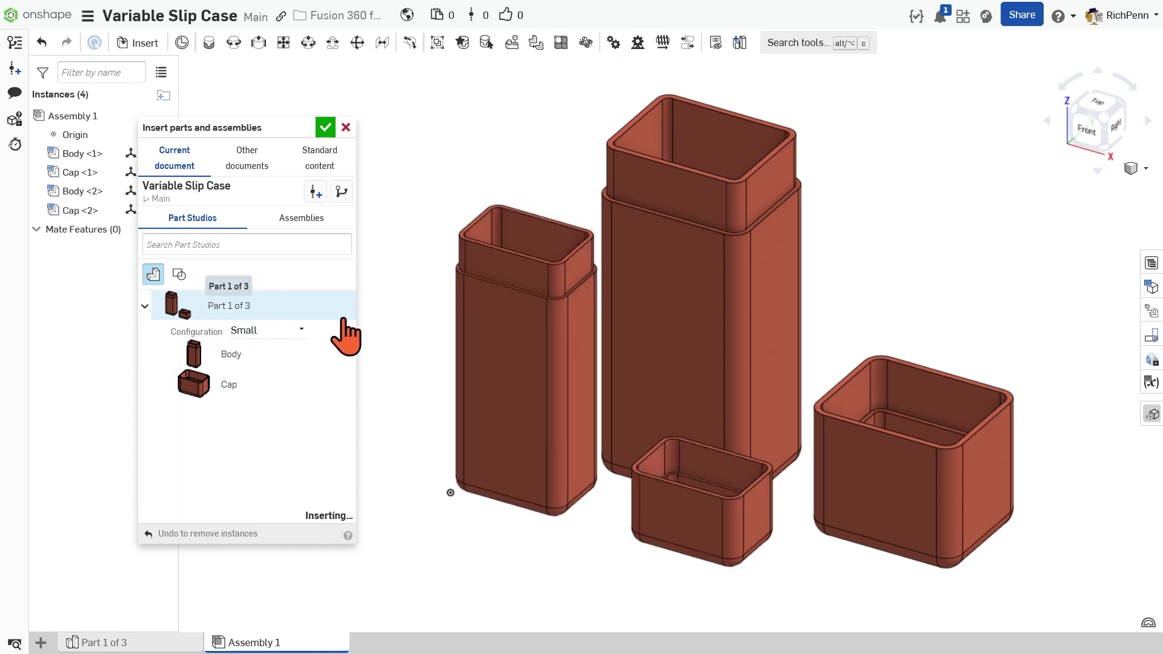
pyautogui.click(541, 459)
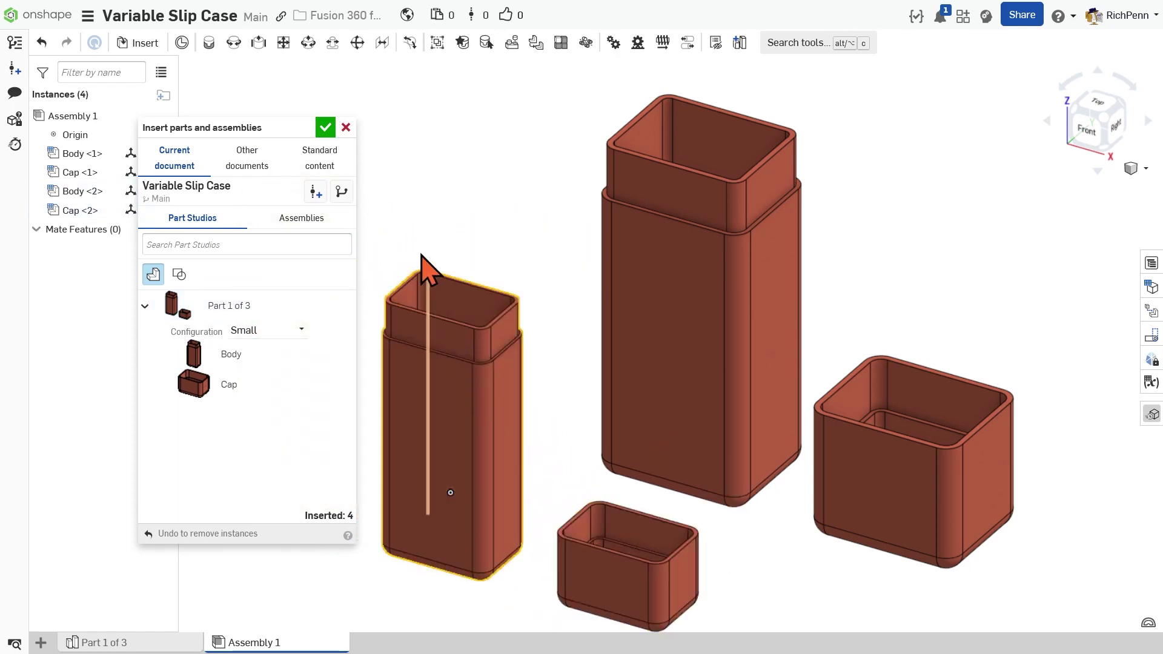
pyautogui.click(326, 127)
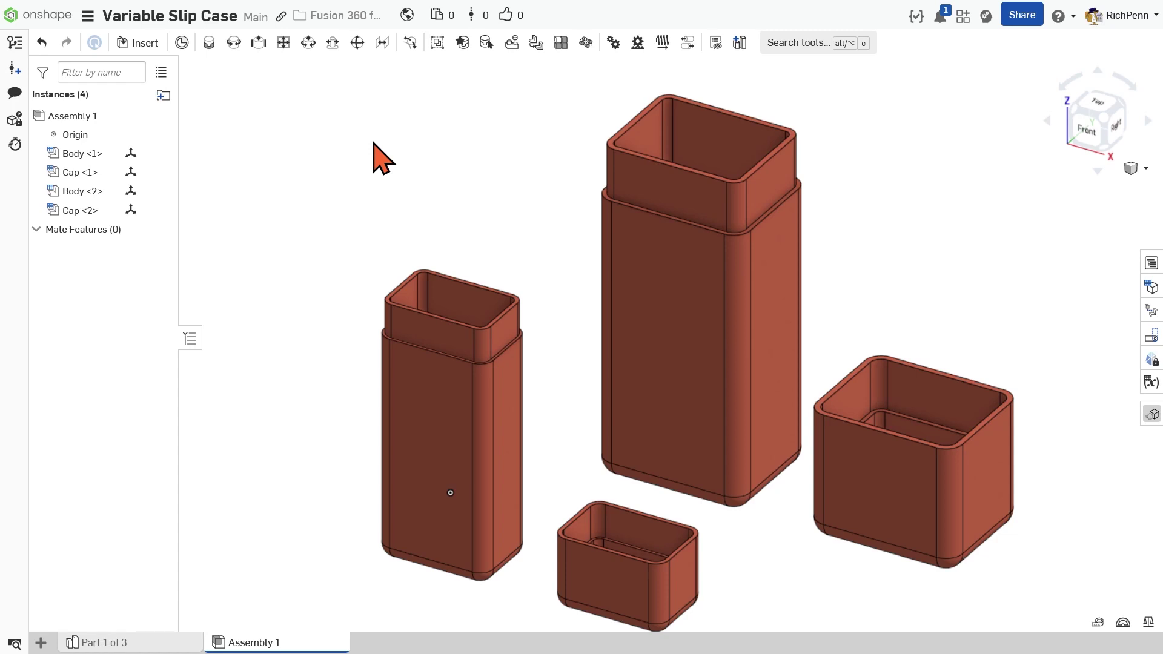
# - Delete Assembly 1 from the document
pyautogui.scroll(-1, 416, 248)
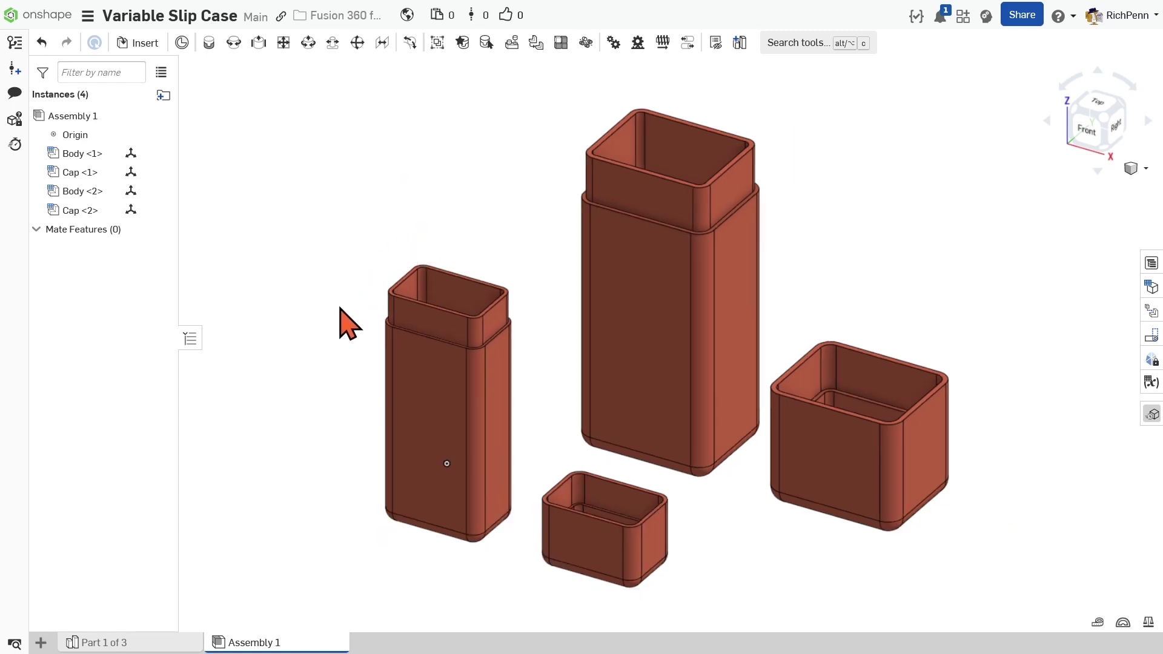
pyautogui.rightClick(263, 639)
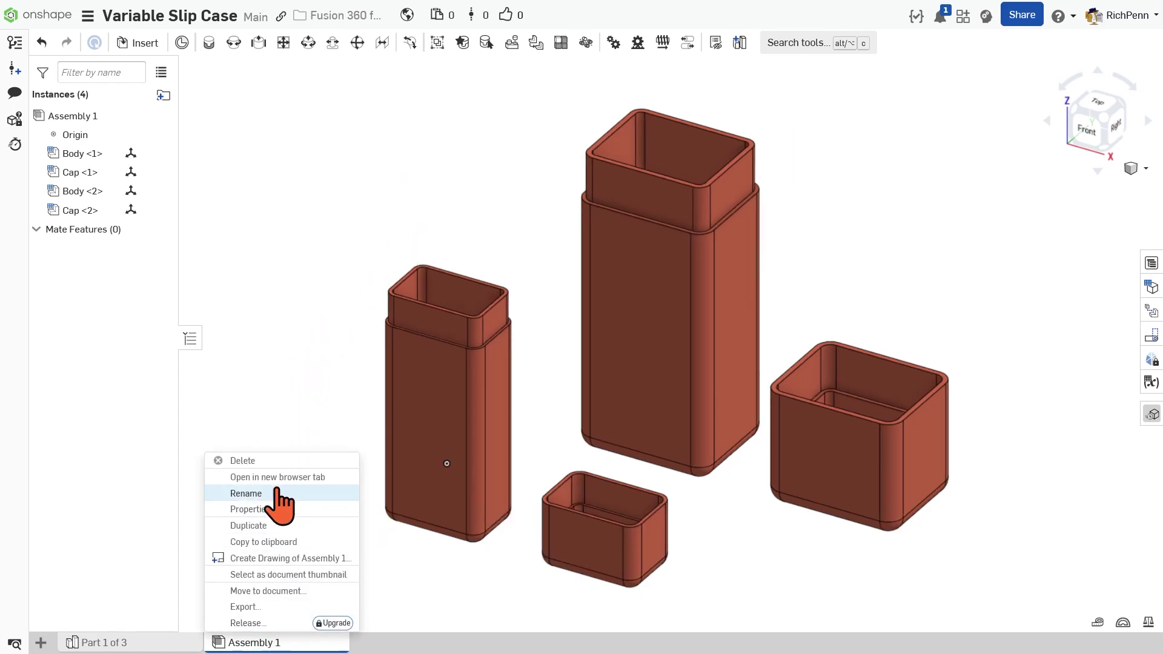
pyautogui.click(262, 460)
# - Duplicate the Part 1 of 3 part studio
pyautogui.click(88, 643)
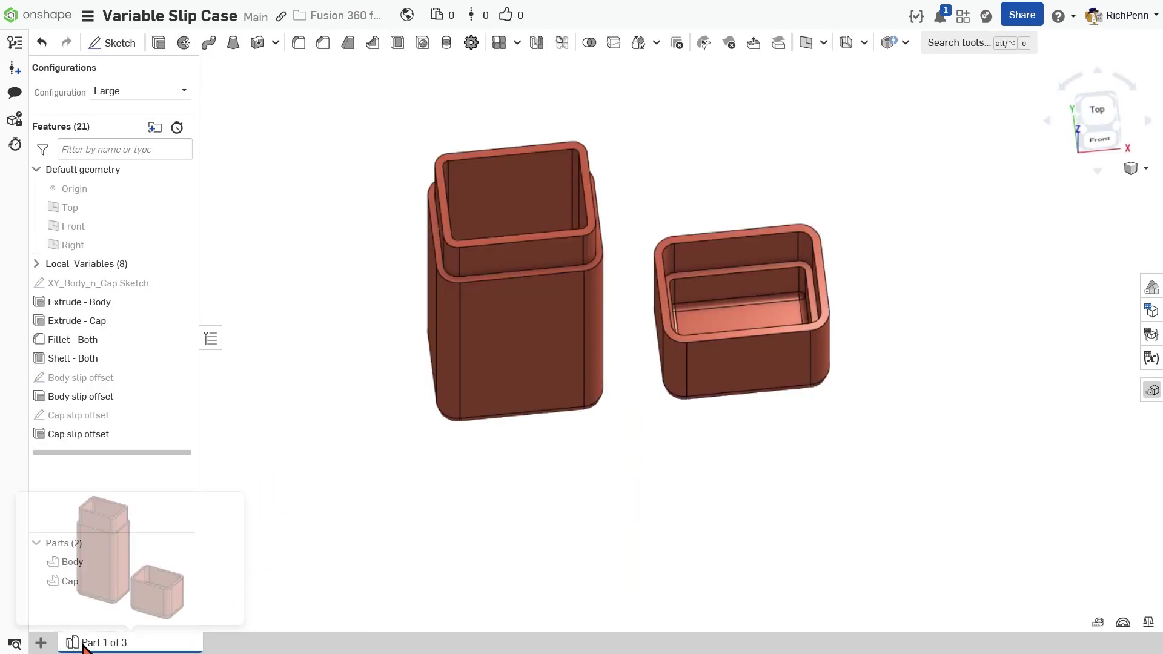
pyautogui.rightClick(92, 643)
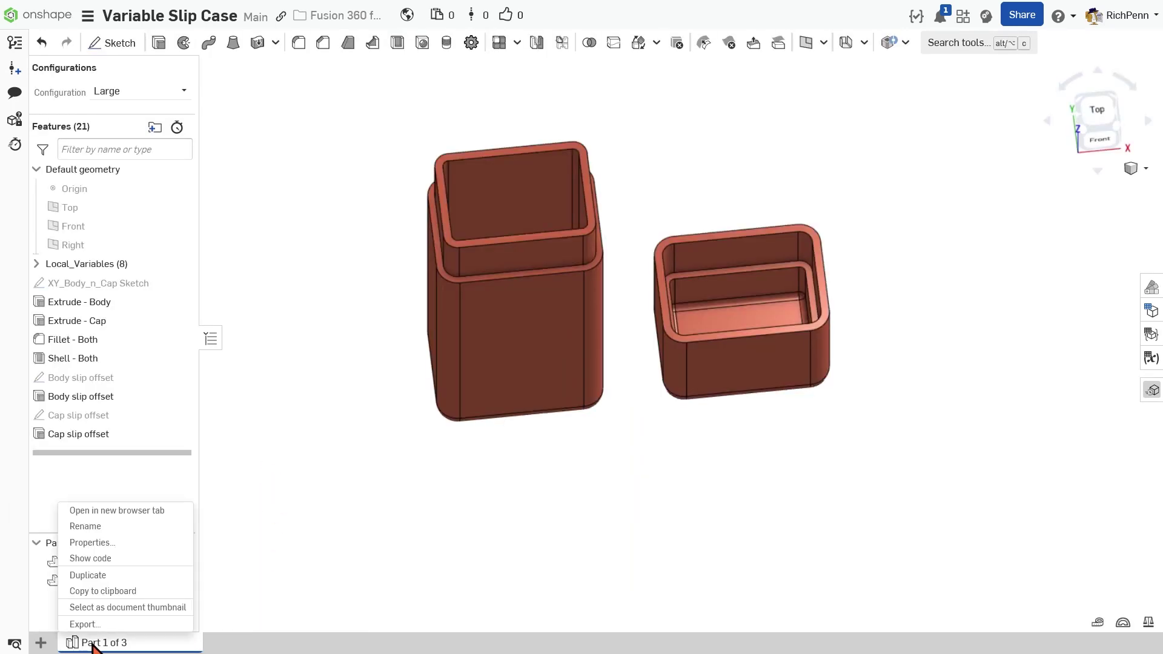
pyautogui.click(118, 577)
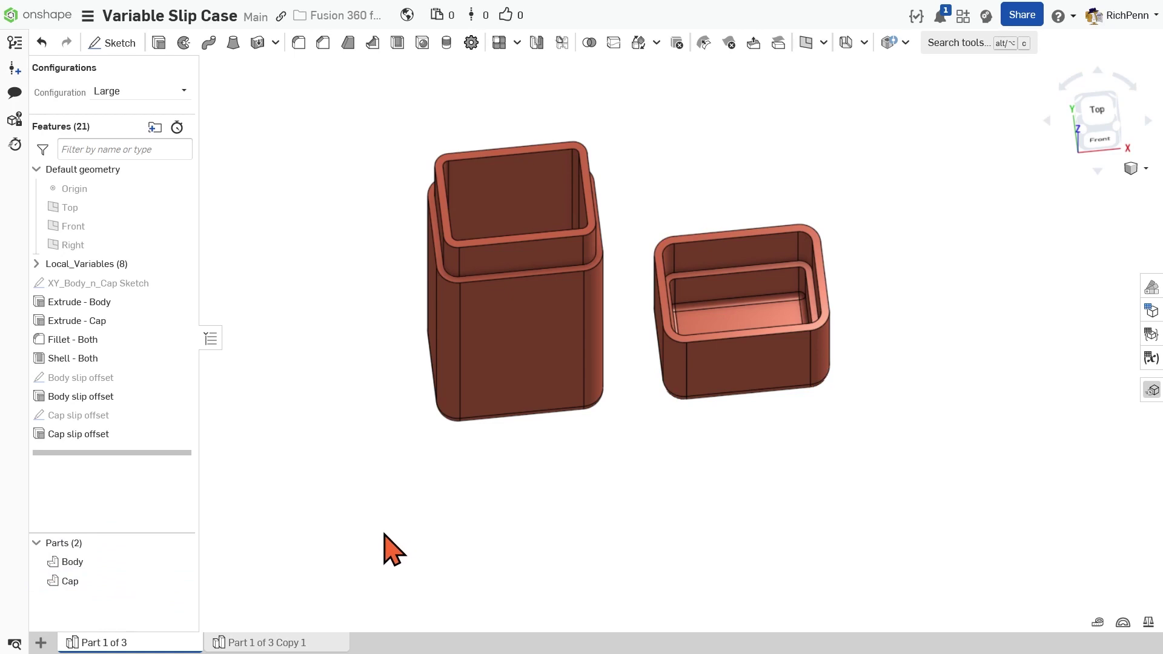
# - Rename the duplicated part studio as Part 2 of 3
pyautogui.rightClick(259, 646)
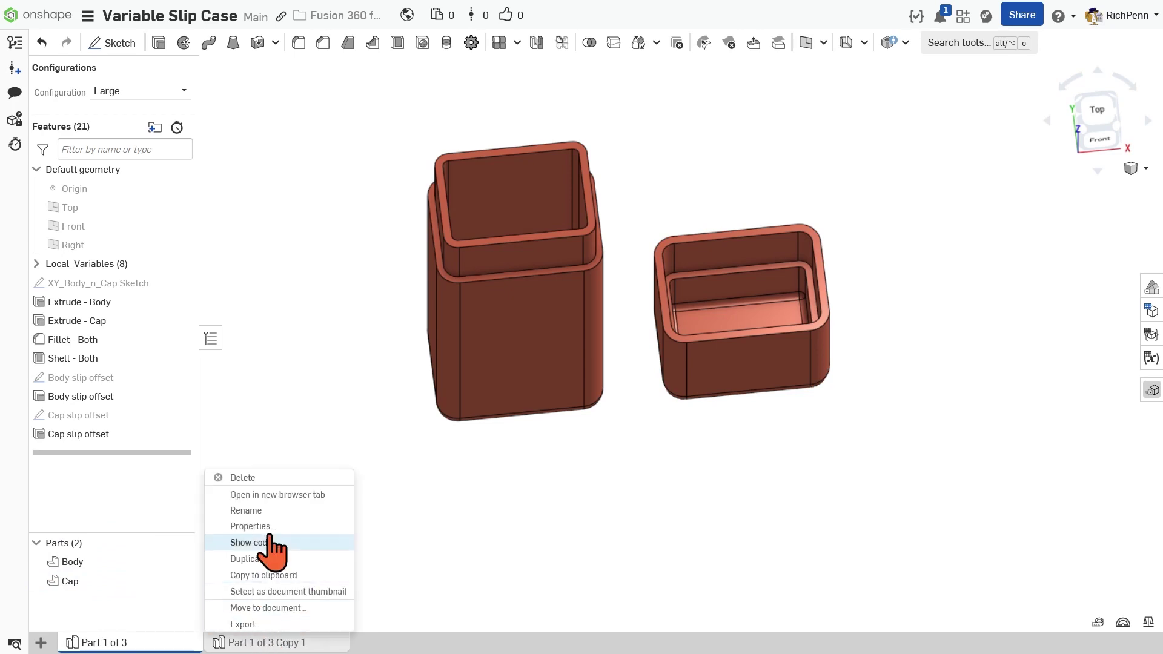
pyautogui.click(269, 511)
pyautogui.press('Right')
pyautogui.press('Left')
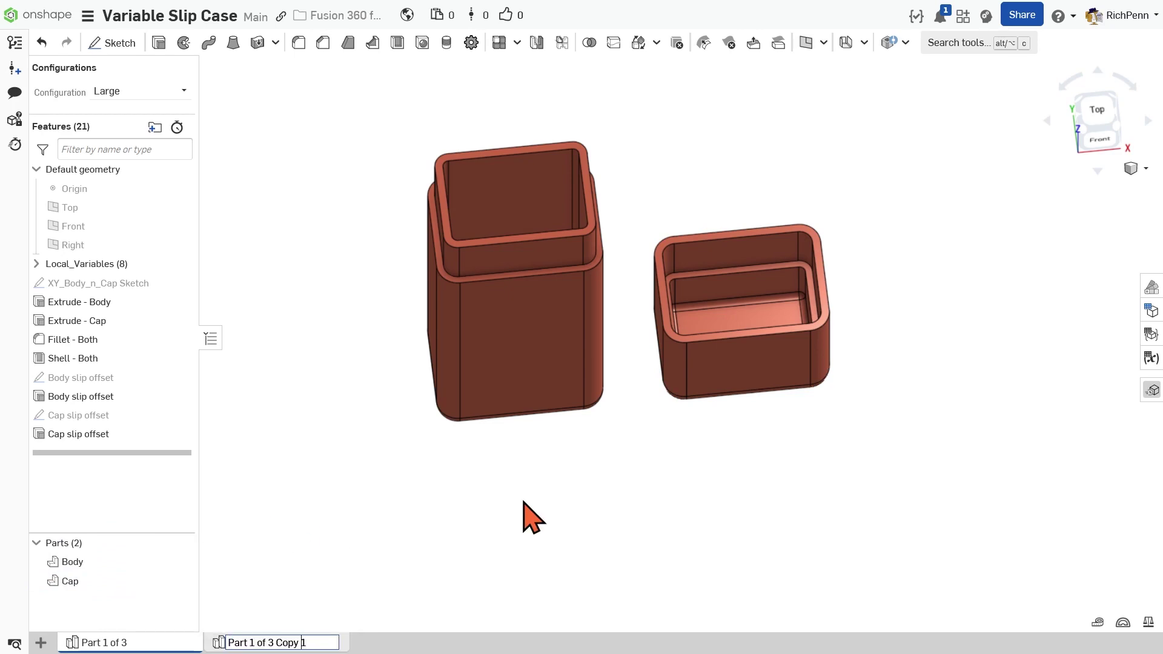
pyautogui.press('BackSpace')
pyautogui.press('Return')
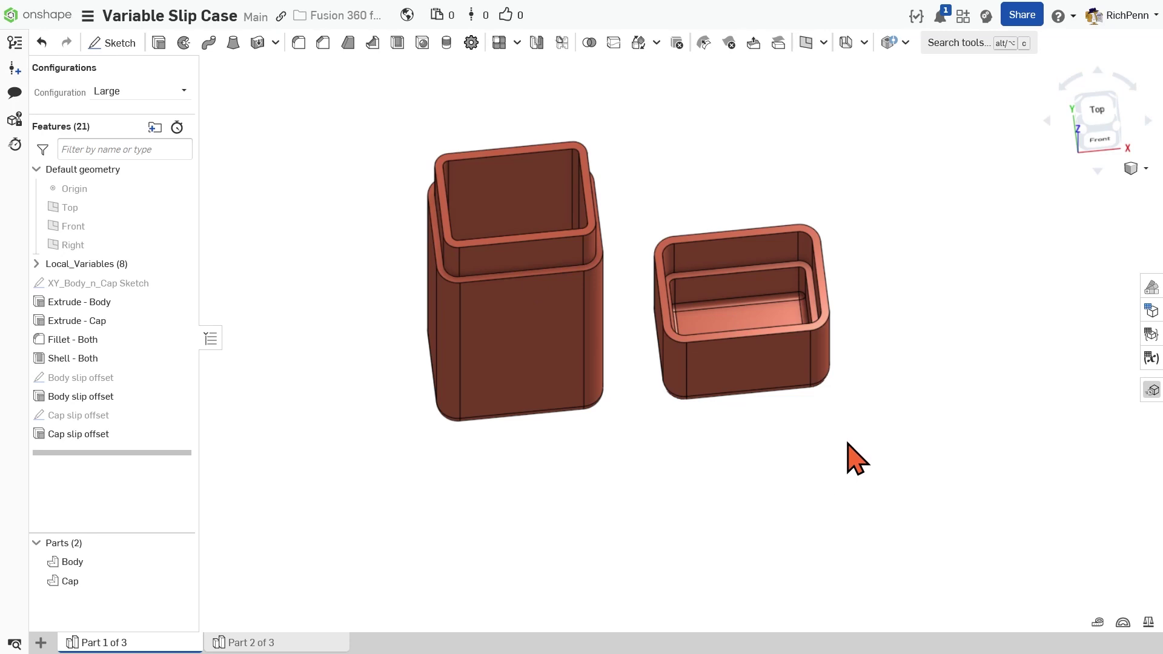
# - Delete the existing configuration table with the Small, Medium and Large sizes from Part 1 of 3
pyautogui.click(1151, 311)
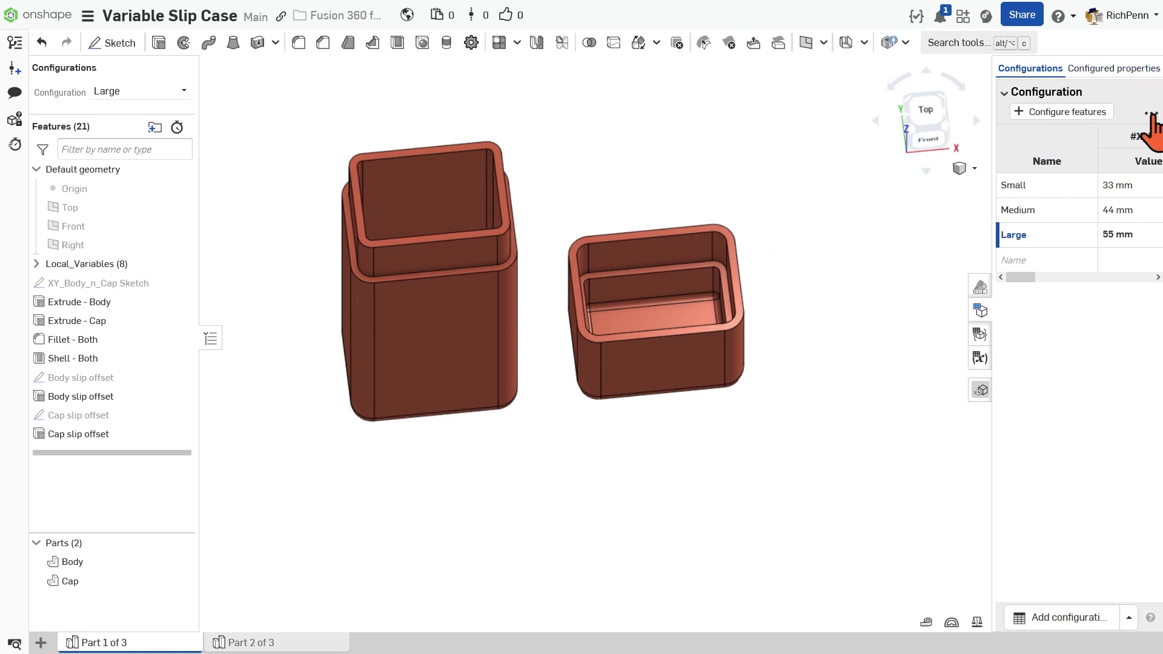
pyautogui.click(1151, 113)
pyautogui.click(1055, 192)
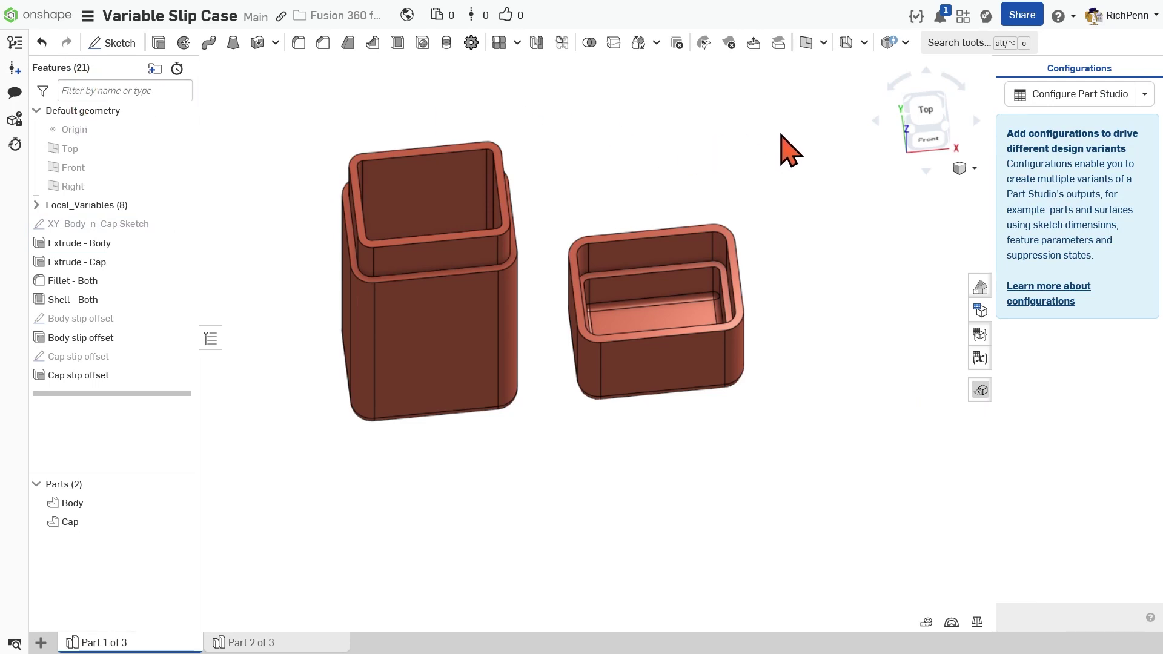
# - Add a new List configuration to the Part 1 of 3 part studio
pyautogui.moveTo(788, 151); pyautogui.dragTo(761, 245, button='middle')
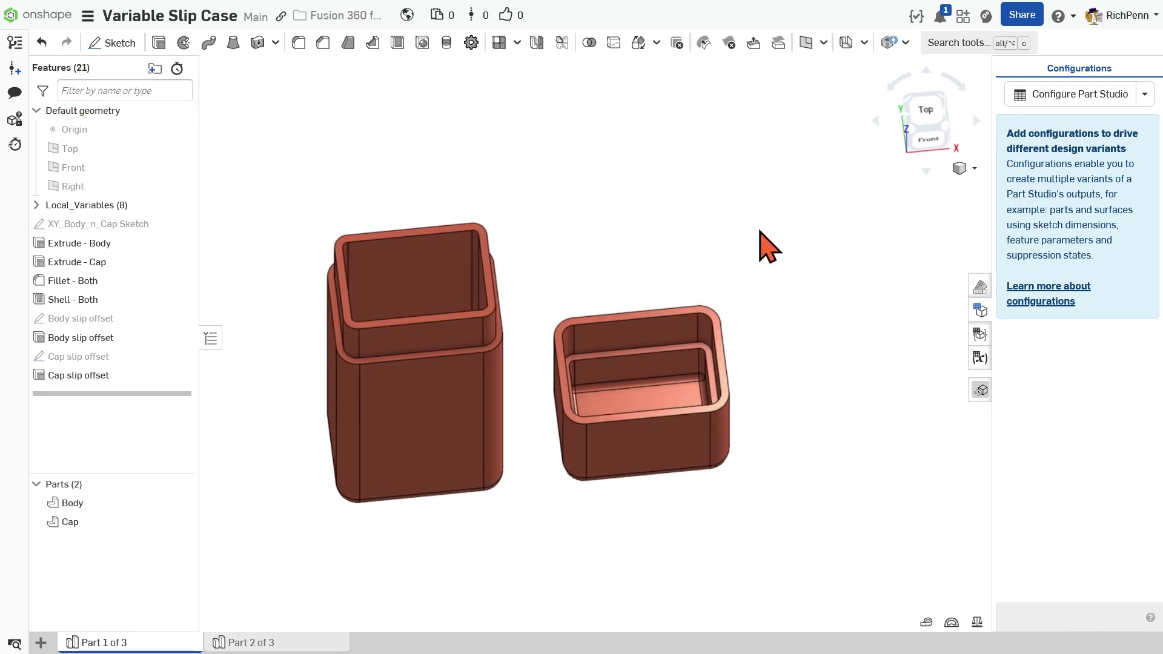
pyautogui.click(1145, 97)
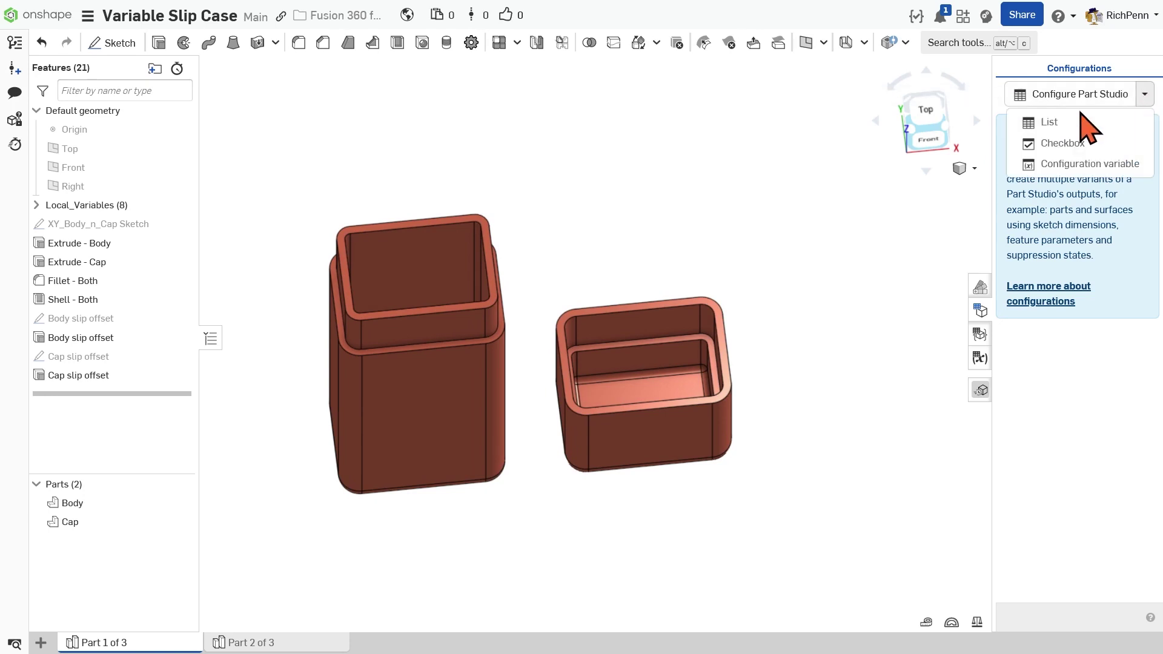
pyautogui.click(1049, 123)
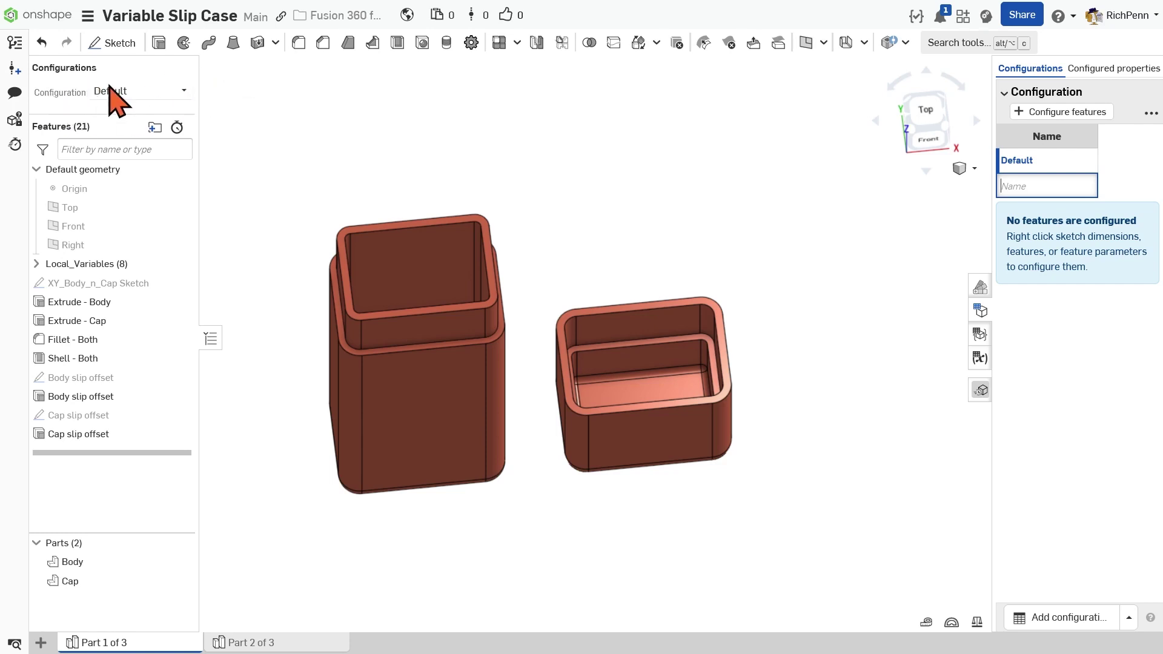
# - Rename the default configuration row as Small and add two more rows named Medium and Extra-Medium
pyautogui.doubleClick(1033, 161)
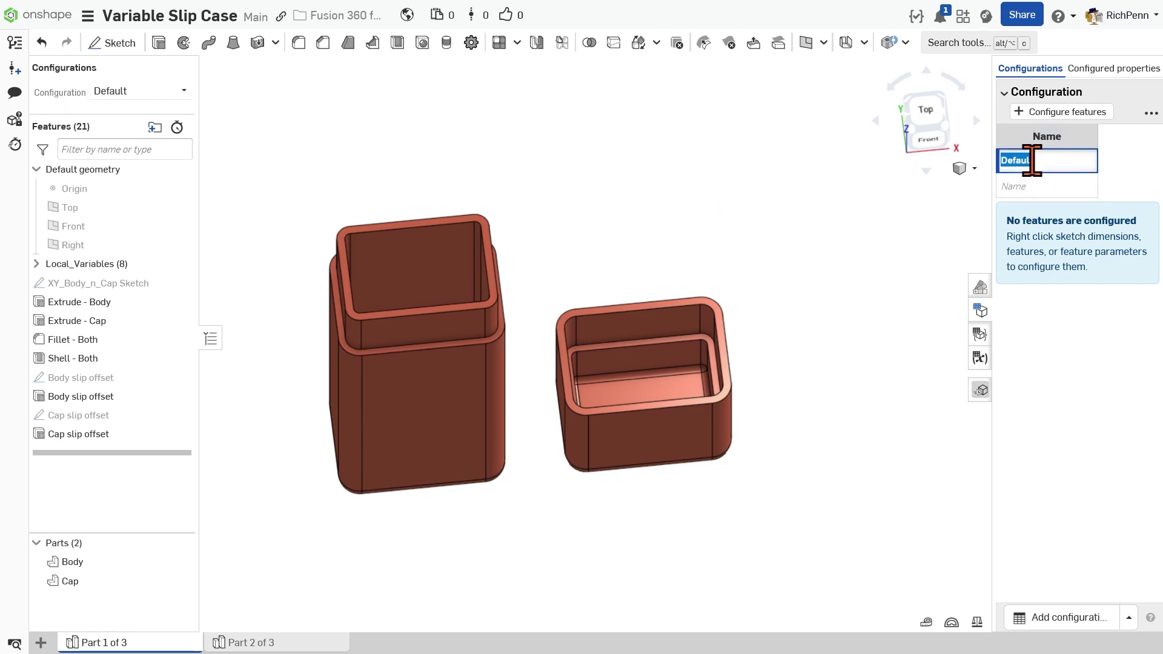
pyautogui.write('Small')
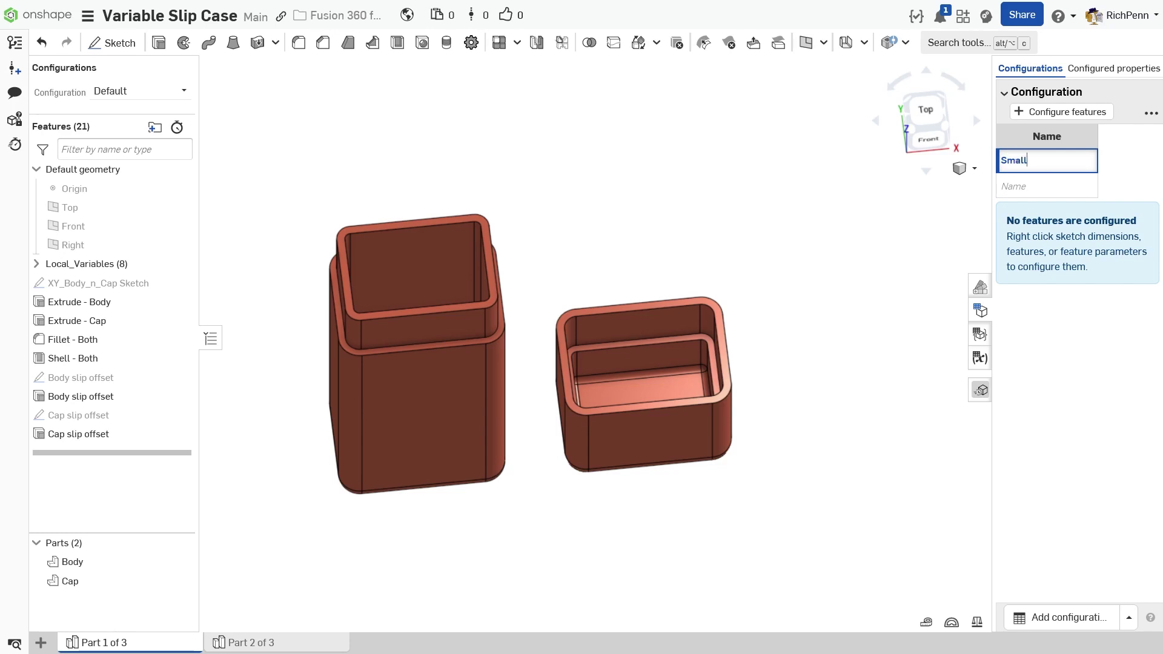
pyautogui.press('Return')
pyautogui.write('M')
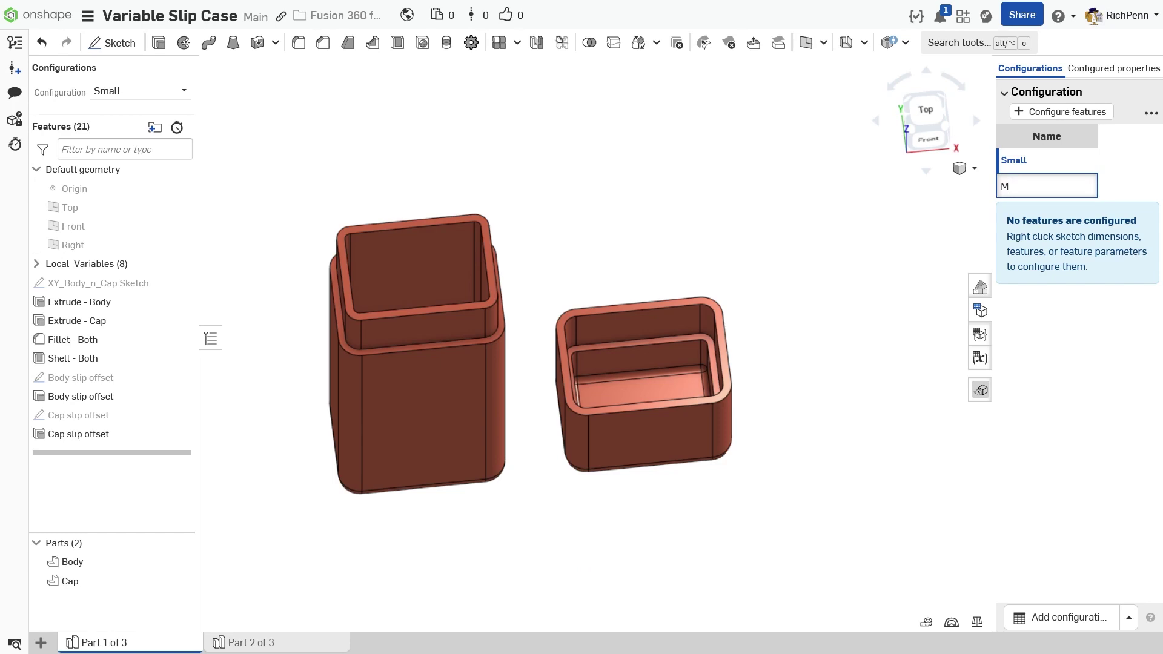
pyautogui.write('edium')
pyautogui.press('Return')
pyautogui.write('E')
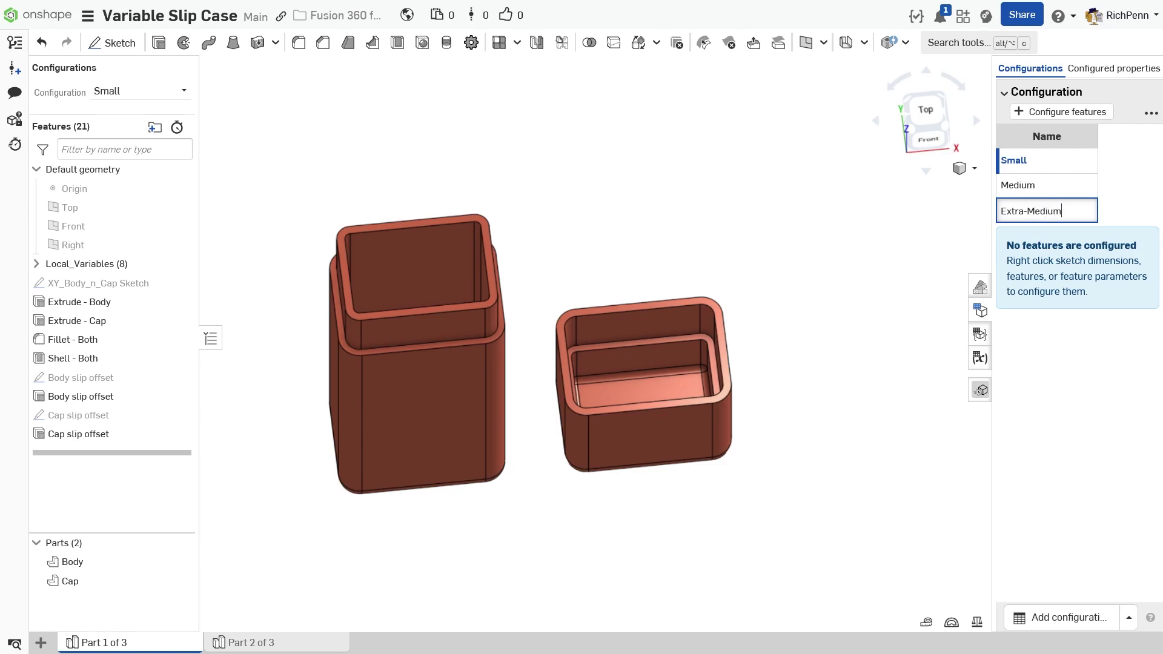
pyautogui.press('Return')
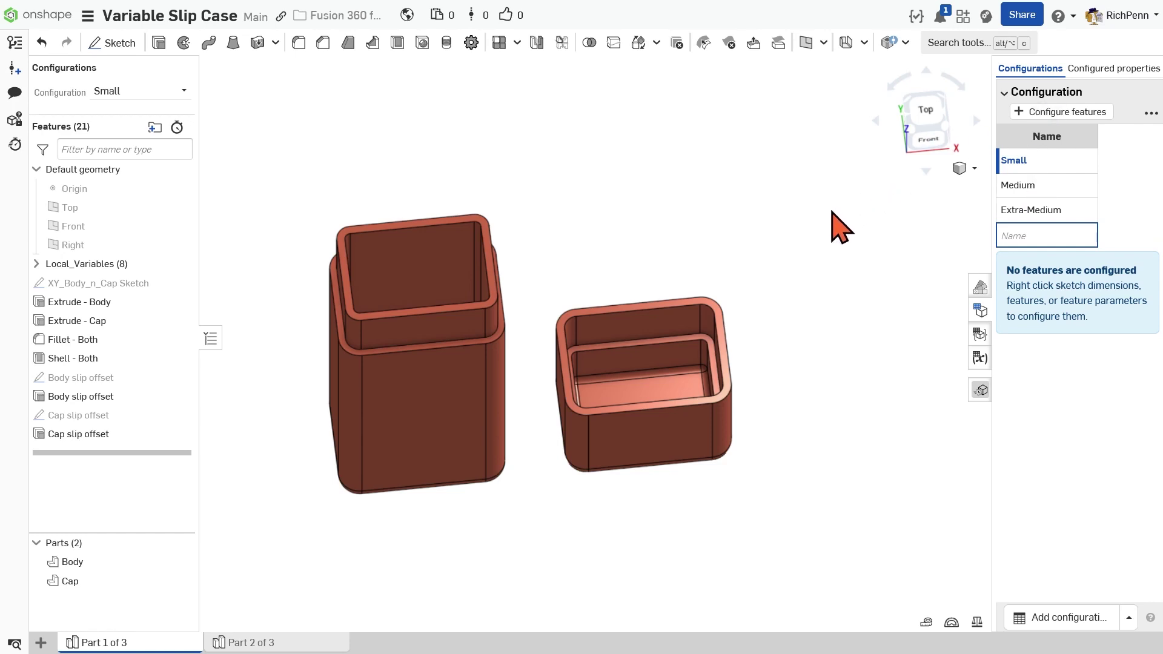
# - Switch the part studio's active configuration to Medium, and after that to Extra-Medium
pyautogui.moveTo(1025, 210); pyautogui.dragTo(1019, 176)
pyautogui.click(185, 91)
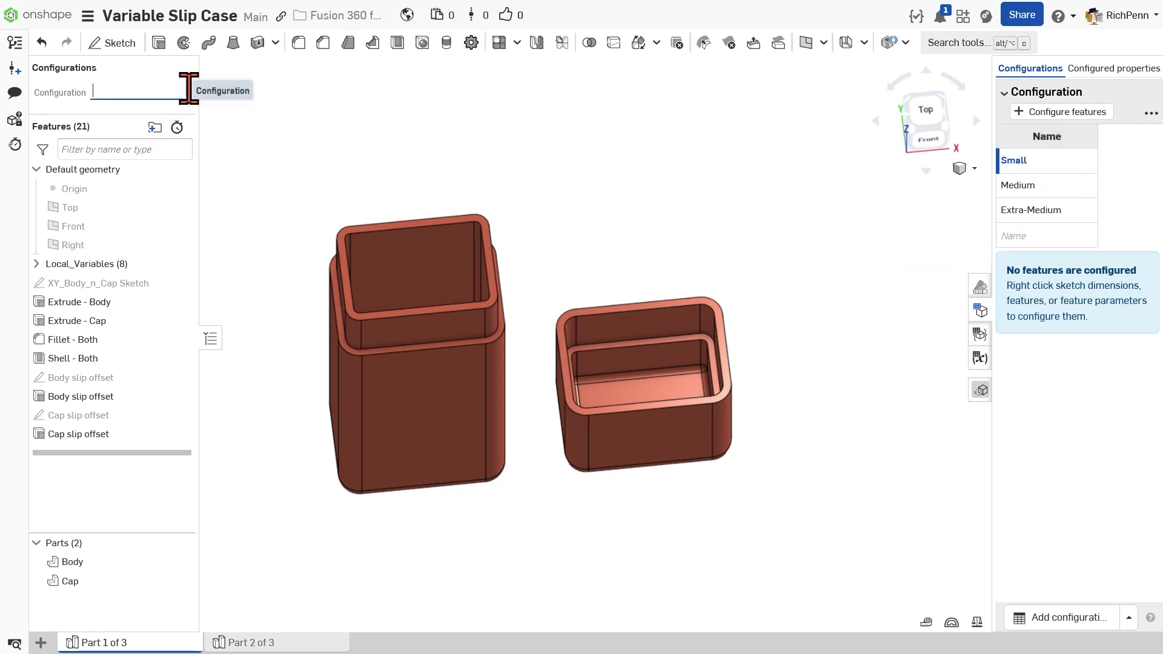
pyautogui.click(151, 130)
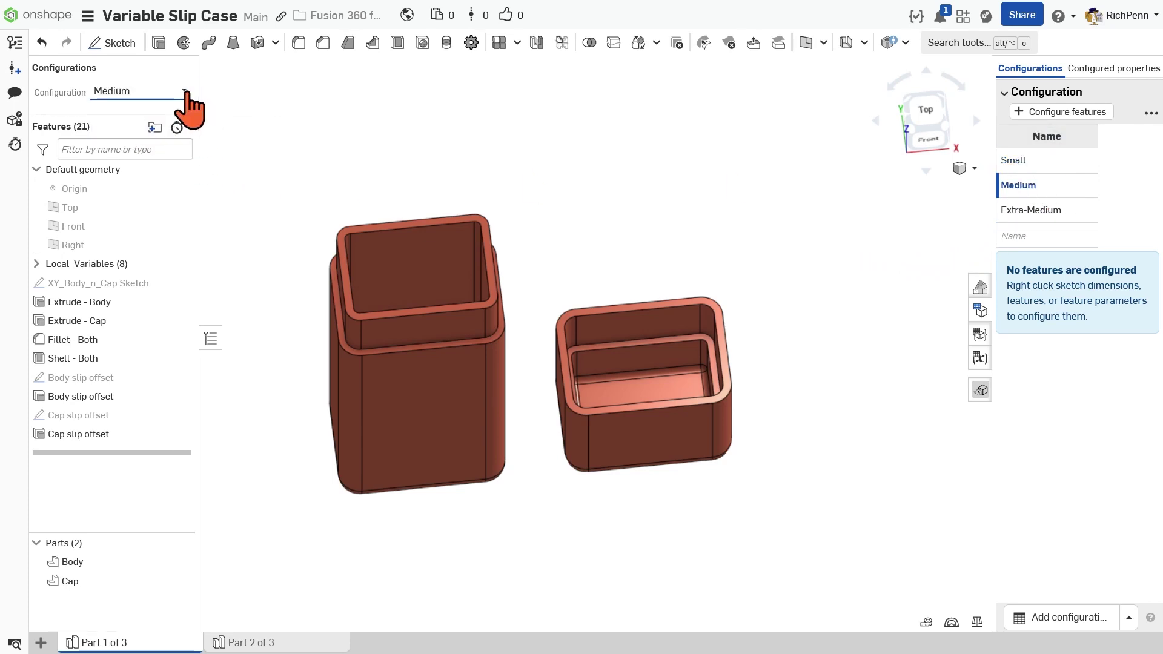
pyautogui.click(185, 91)
pyautogui.click(162, 149)
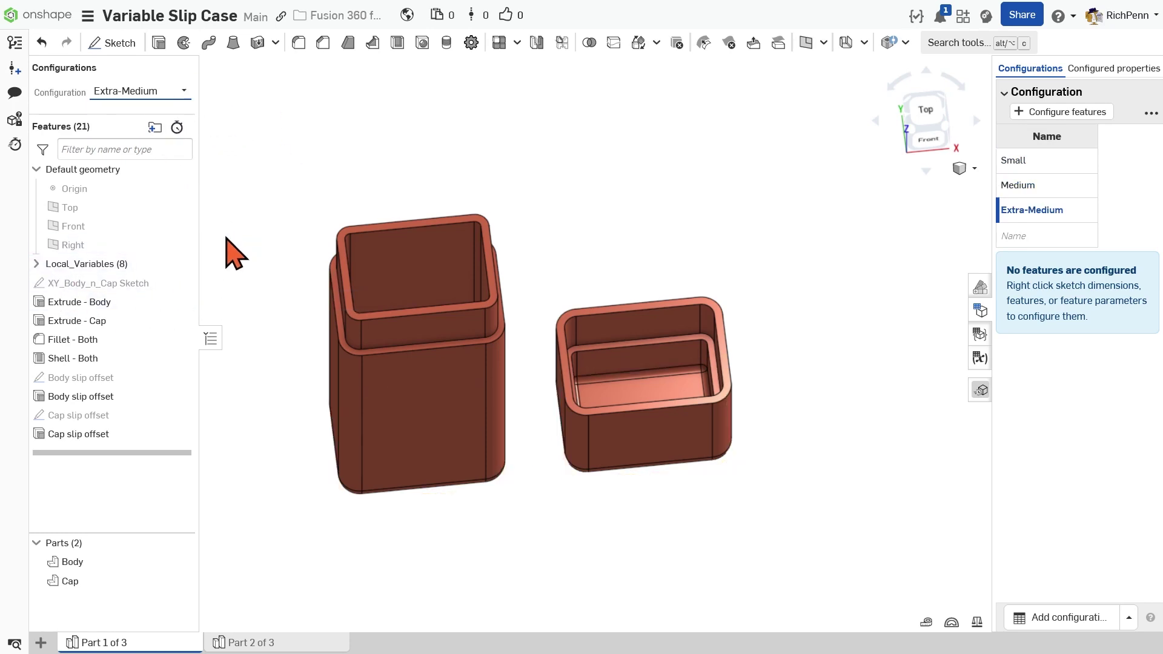
# - Add the values of the local variables X_Dim and Y_Dim as configured parameters in the configuration table
pyautogui.click(37, 264)
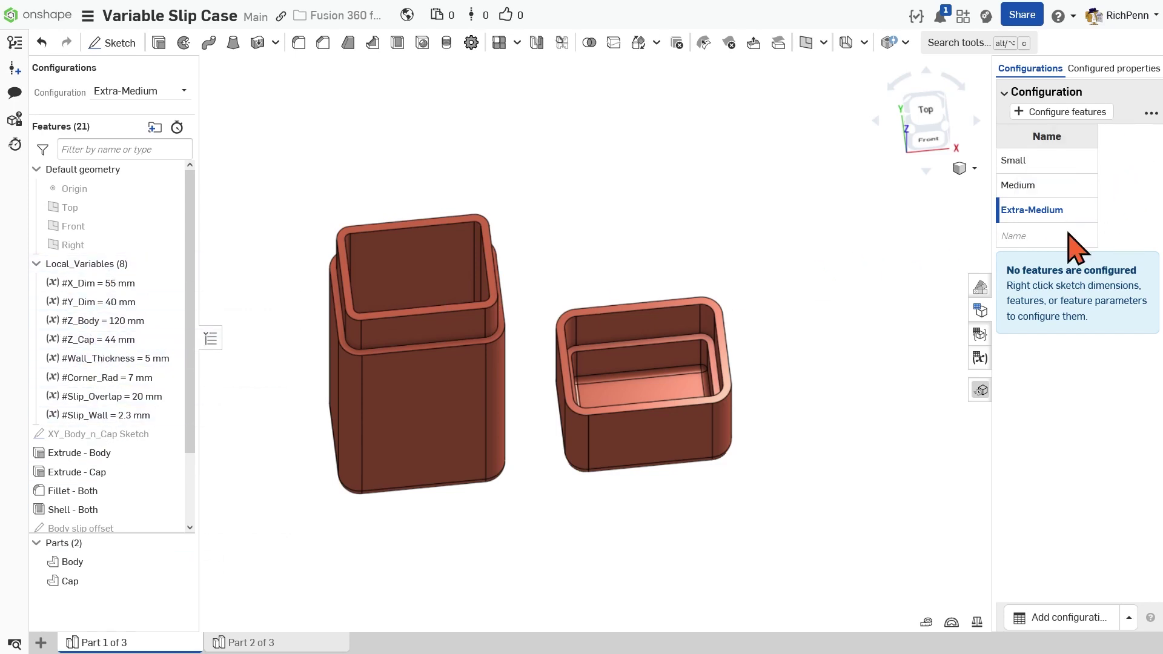
pyautogui.moveTo(991, 421); pyautogui.dragTo(645, 455)
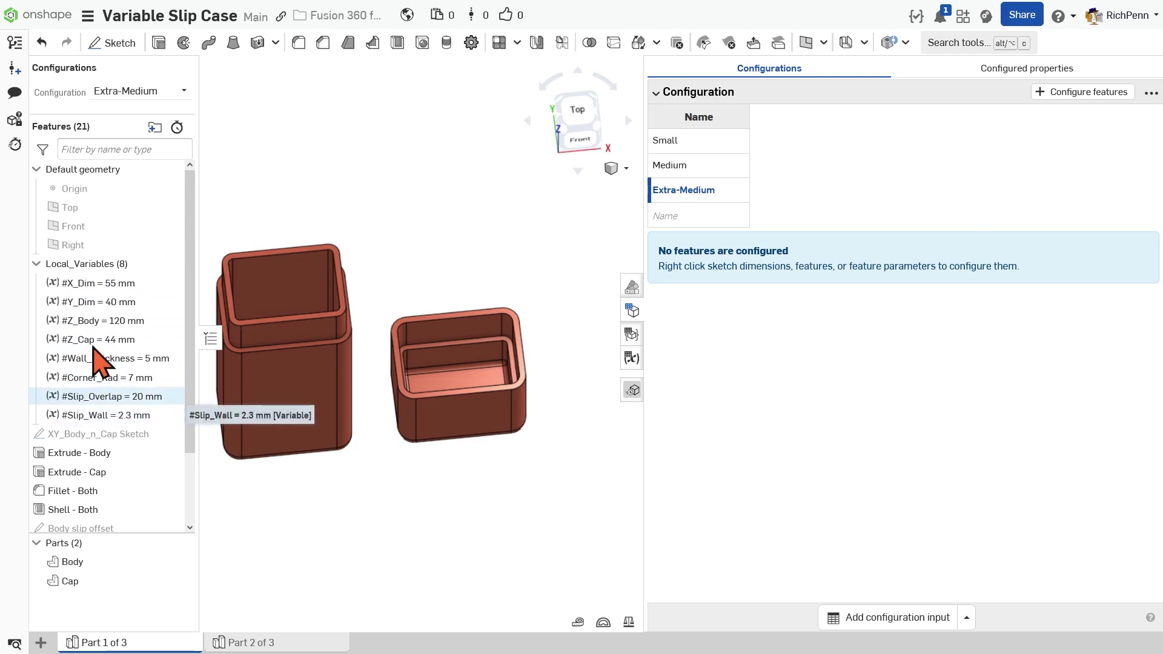
pyautogui.click(82, 285)
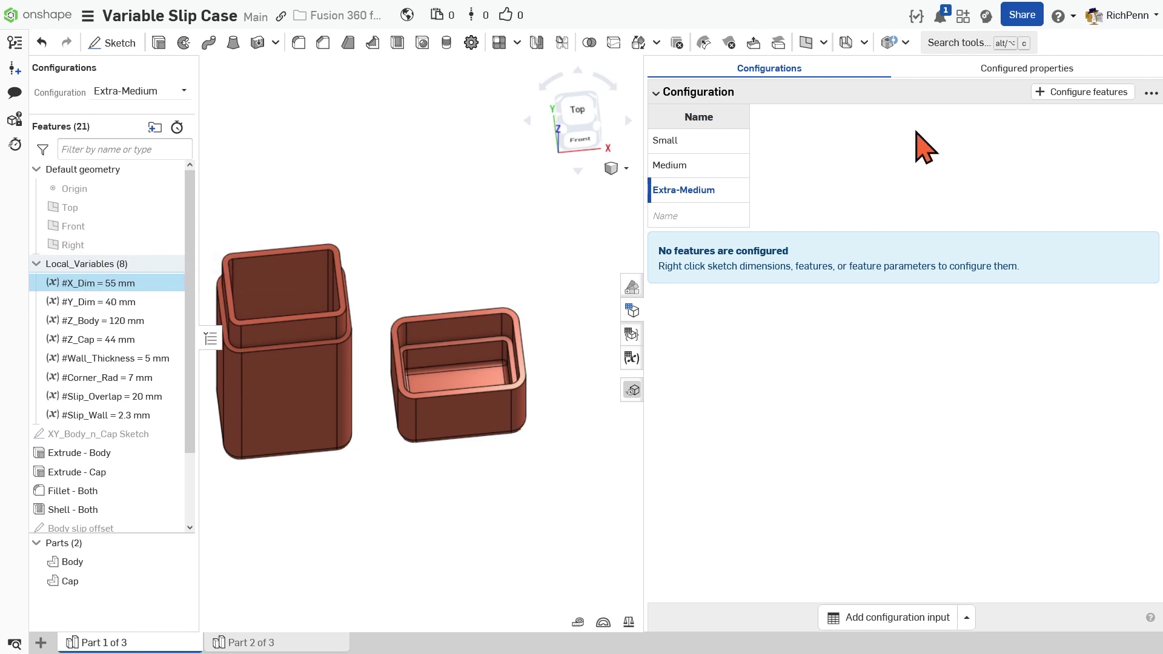
pyautogui.click(1079, 93)
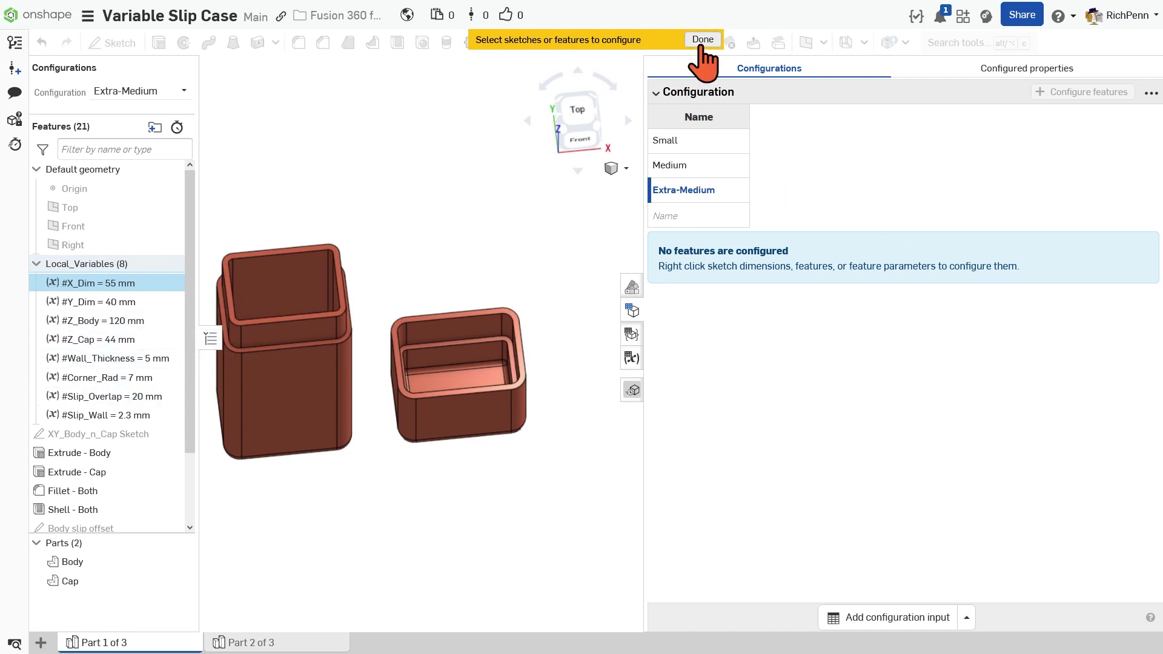
pyautogui.doubleClick(96, 286)
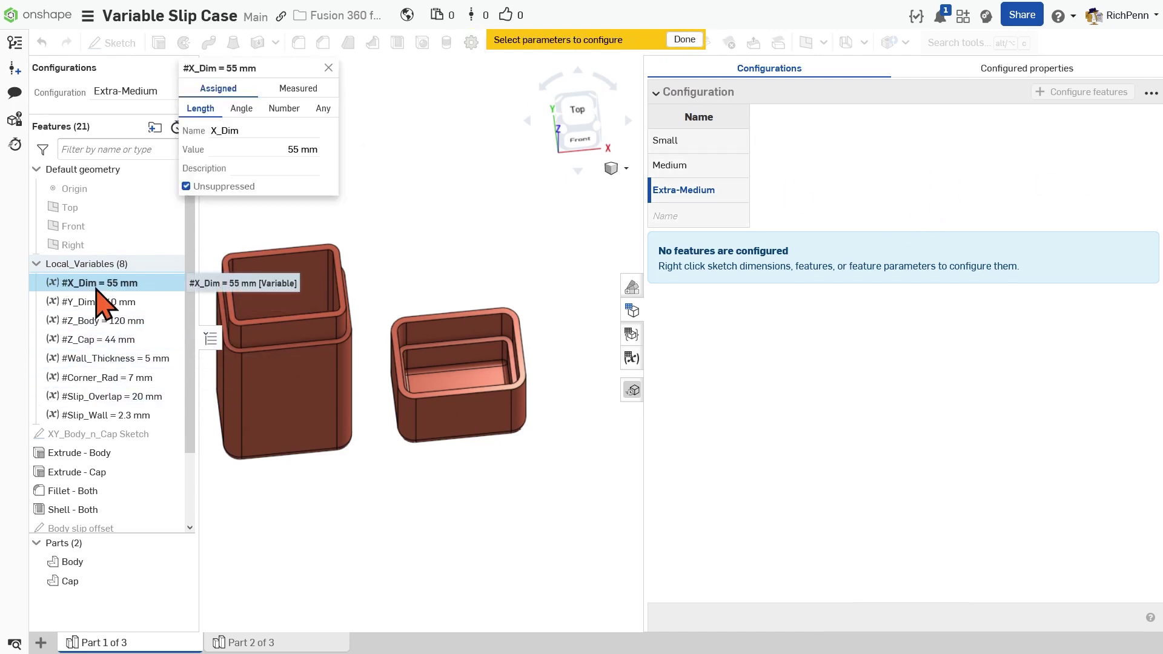
pyautogui.click(303, 152)
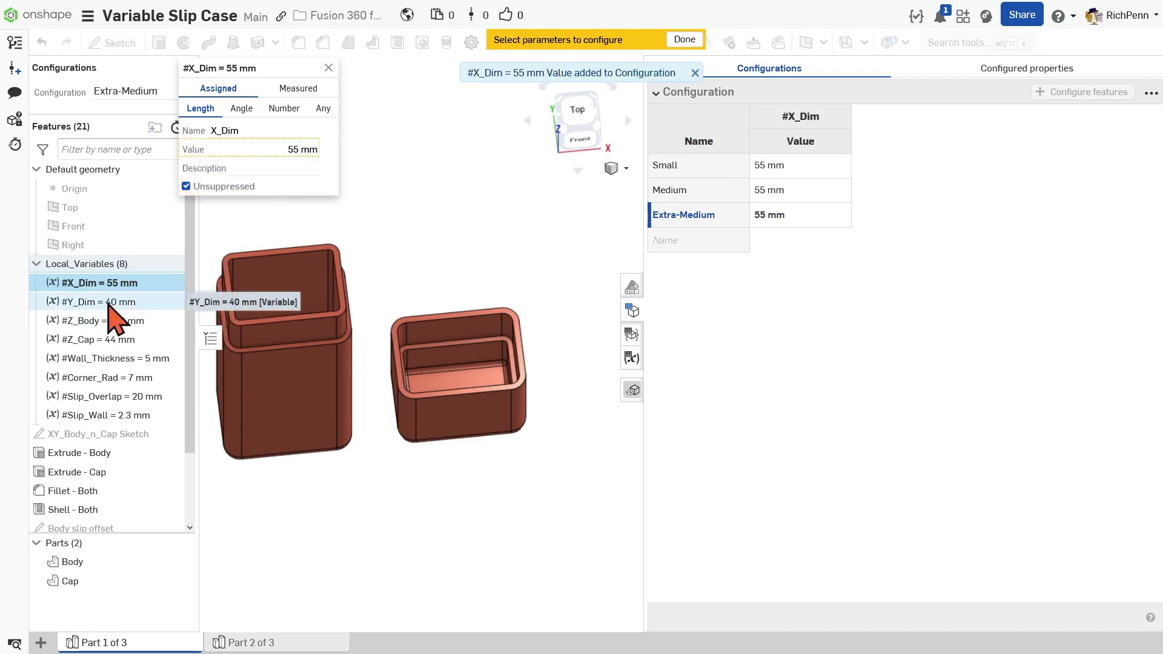
pyautogui.doubleClick(106, 303)
pyautogui.click(299, 152)
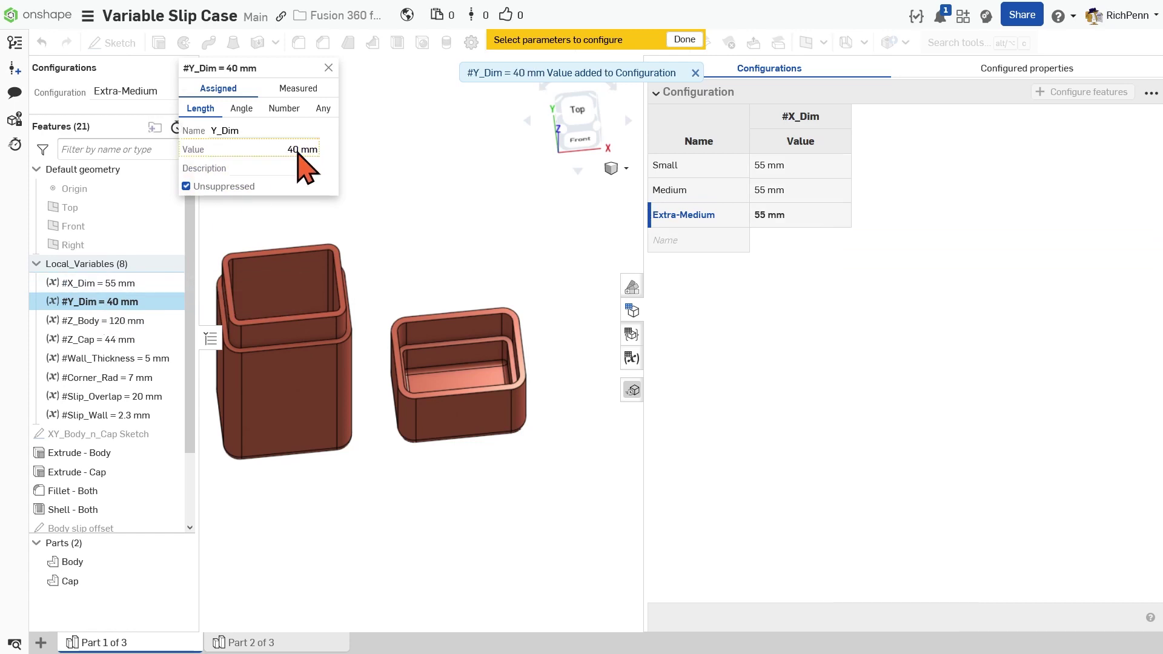
# - Add the values of the Z_Body and Z_Cap variables to the configuration table
pyautogui.doubleClick(103, 320)
pyautogui.click(299, 151)
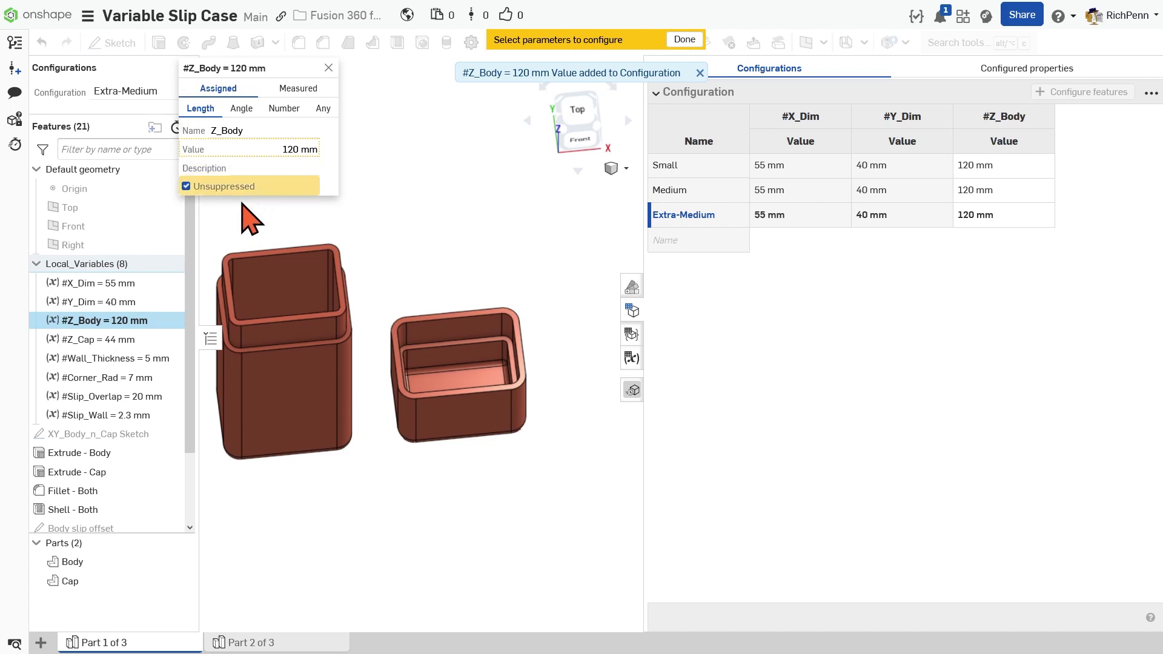
pyautogui.doubleClick(113, 339)
pyautogui.click(305, 151)
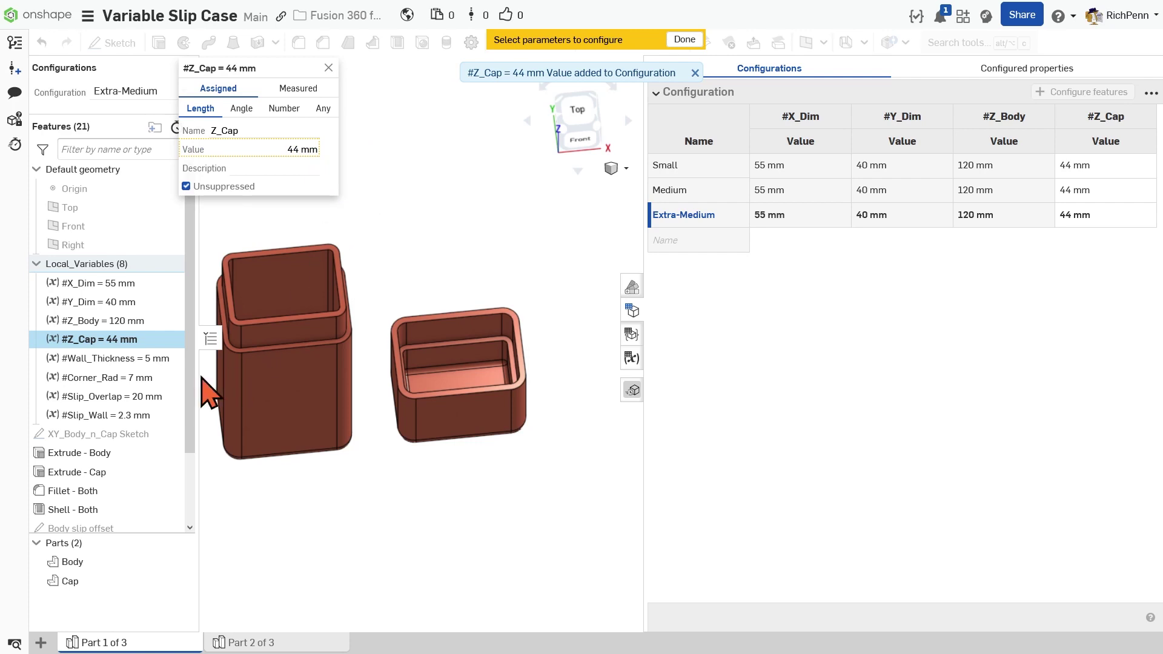
# - Add the values of the Wall_Thickness and Slip_Overlap variables to the configuration table
pyautogui.doubleClick(155, 358)
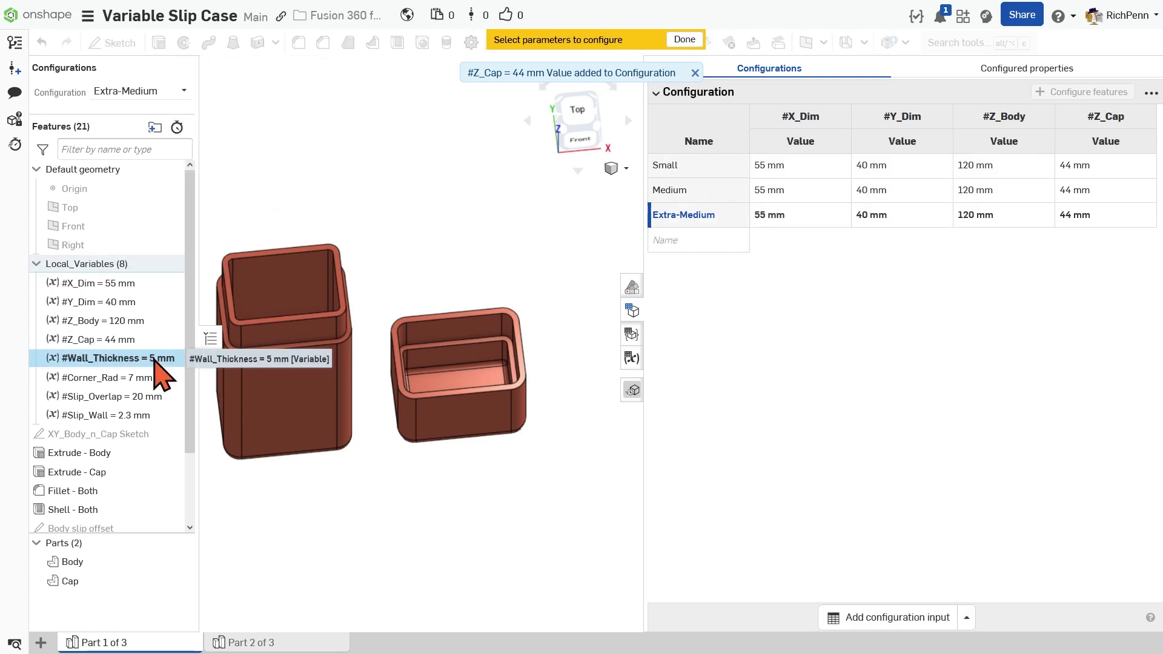
pyautogui.click(303, 150)
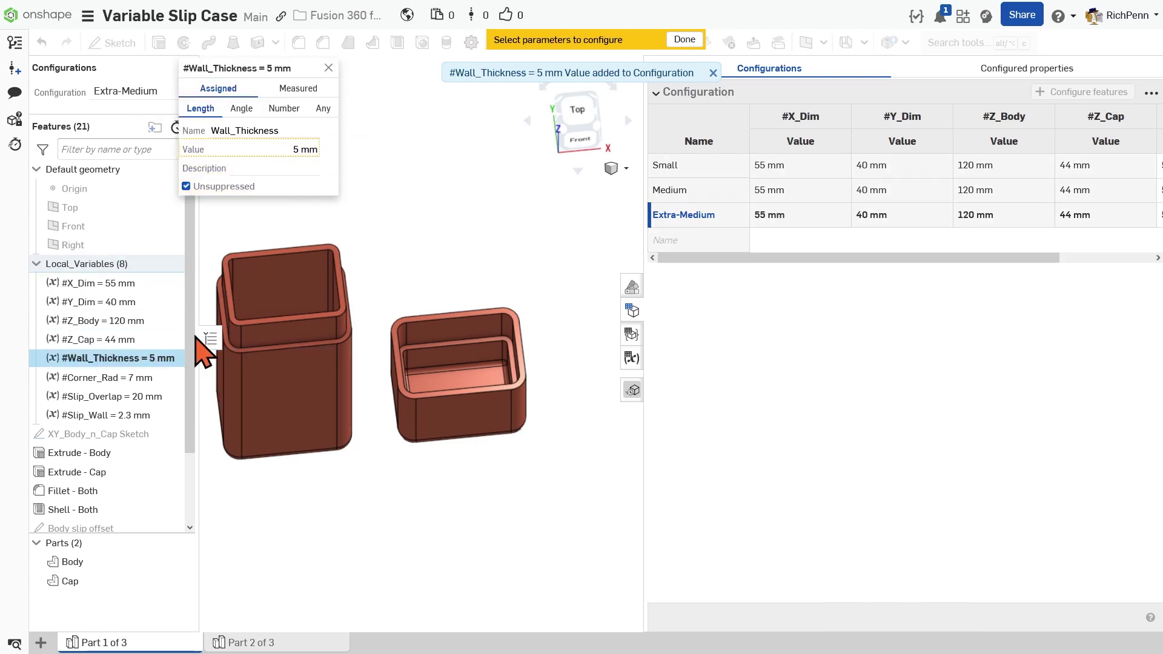
pyautogui.doubleClick(149, 397)
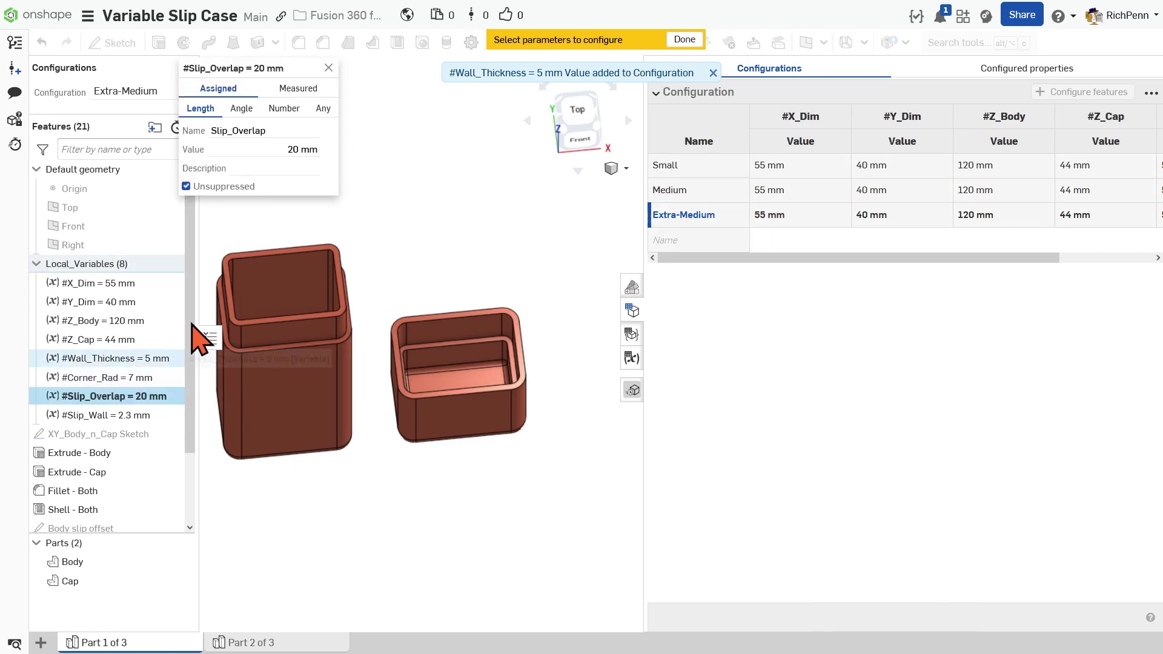
pyautogui.click(304, 150)
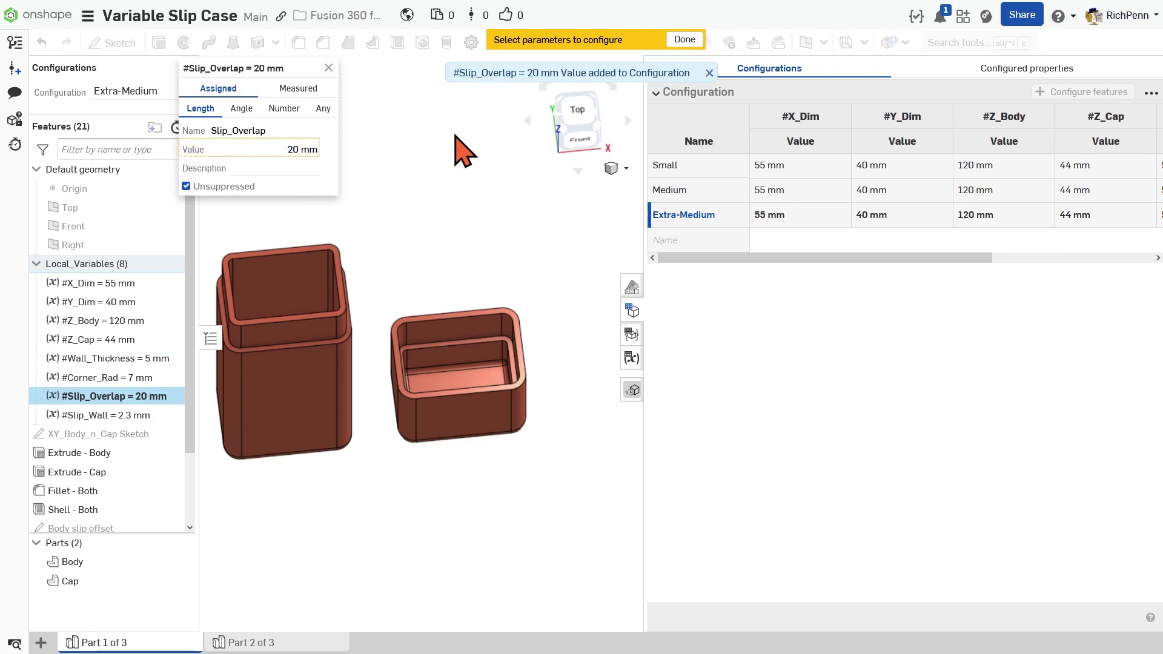
# - For the Small configuration, set Y_Dim to 30 mm, Z_Body to 55 mm and Z_Cap to 20 mm
pyautogui.moveTo(896, 259); pyautogui.dragTo(922, 257)
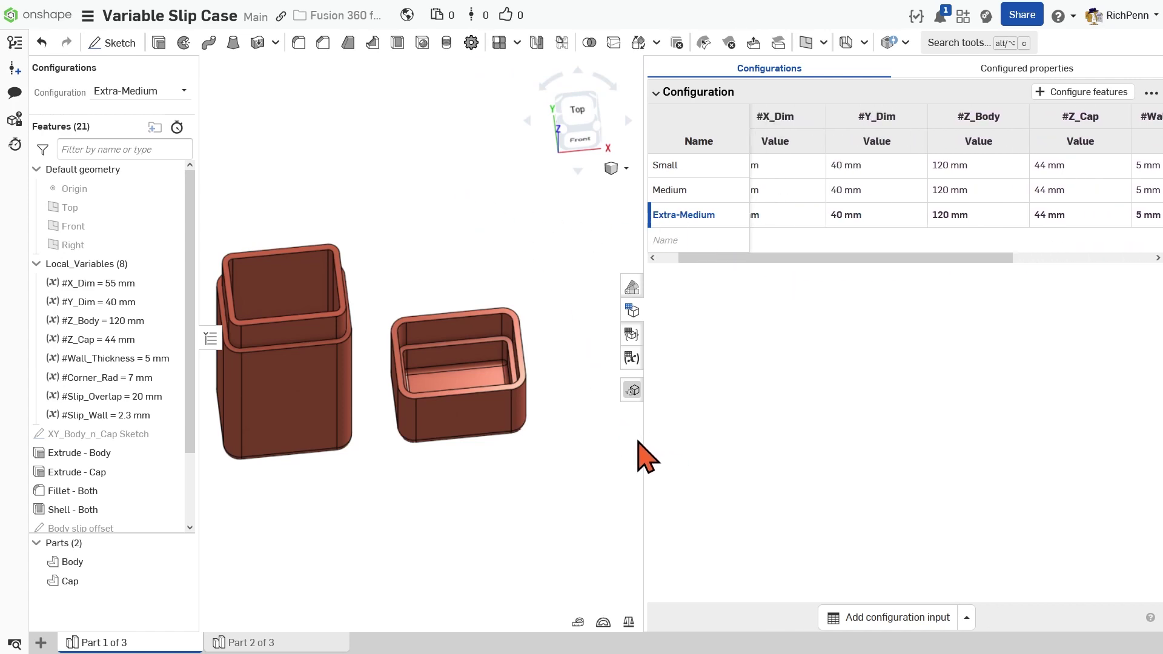
pyautogui.moveTo(643, 442); pyautogui.dragTo(462, 442)
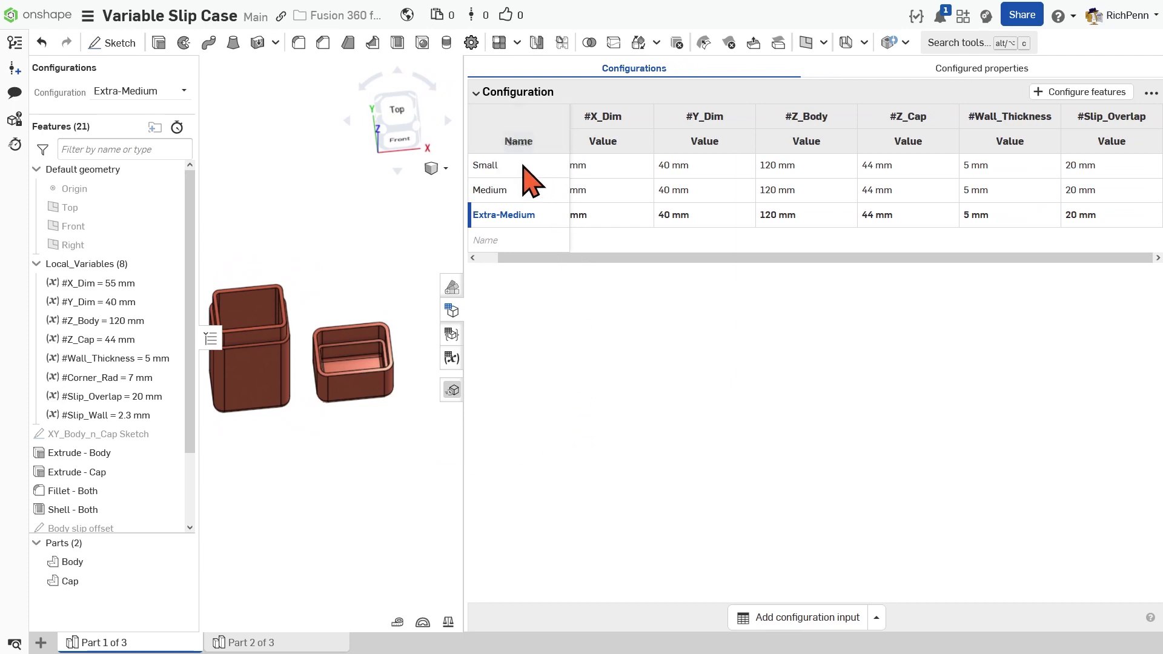
pyautogui.click(669, 166)
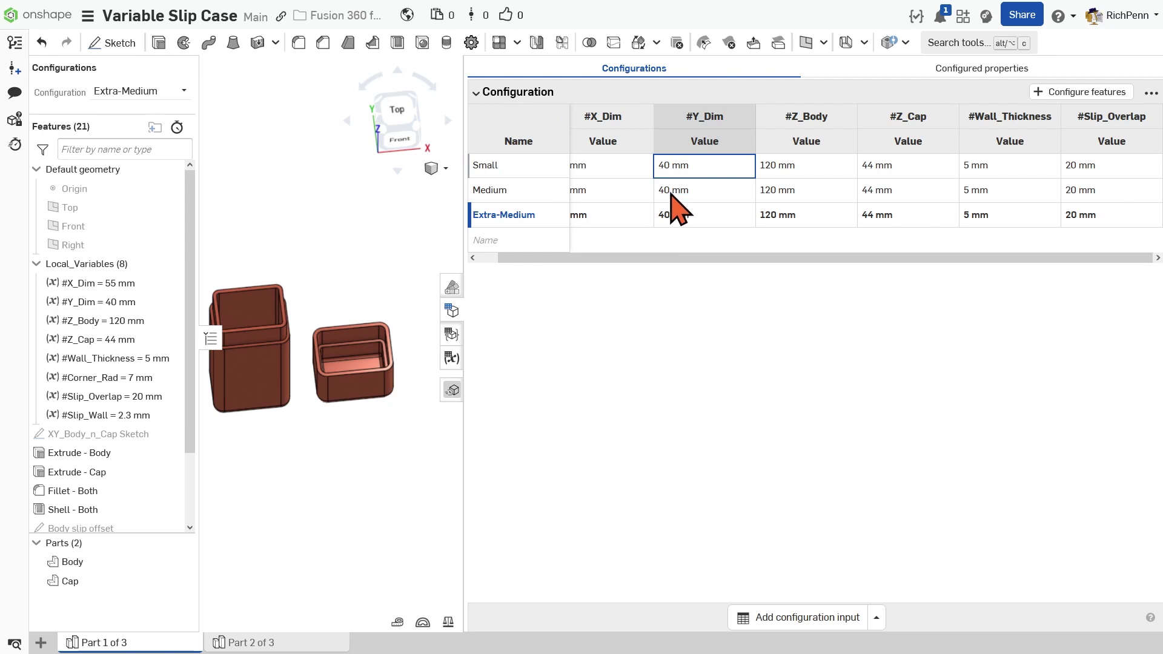
pyautogui.moveTo(564, 258); pyautogui.dragTo(691, 257)
pyautogui.write('30')
pyautogui.press('Tab')
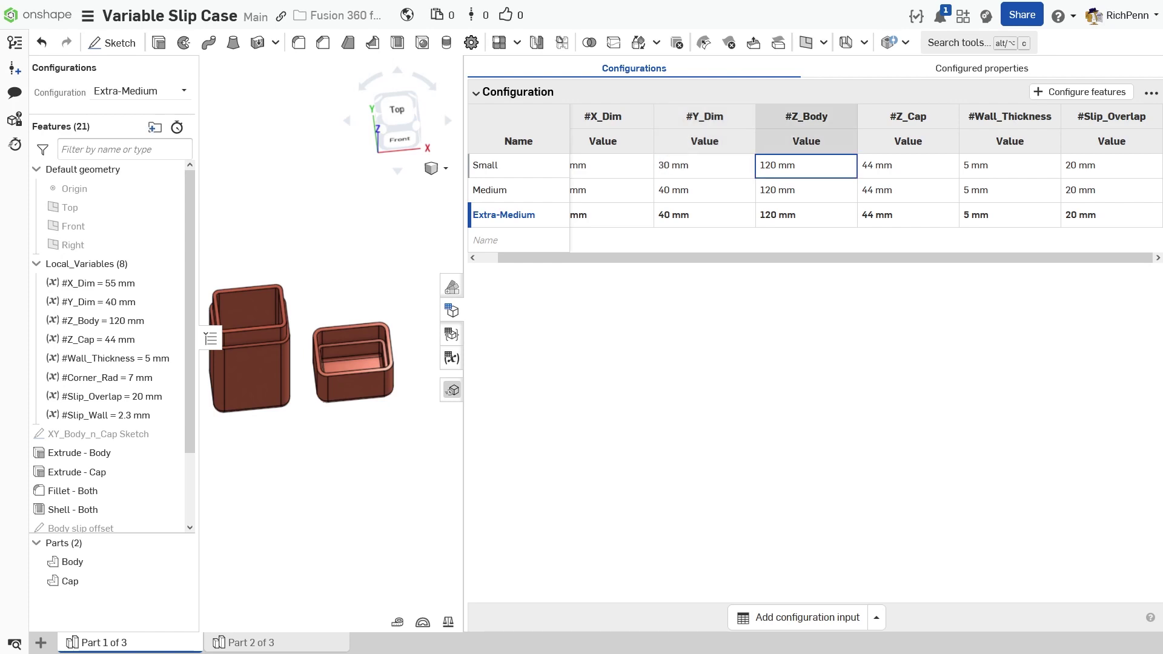
pyautogui.write('55')
pyautogui.press('Tab')
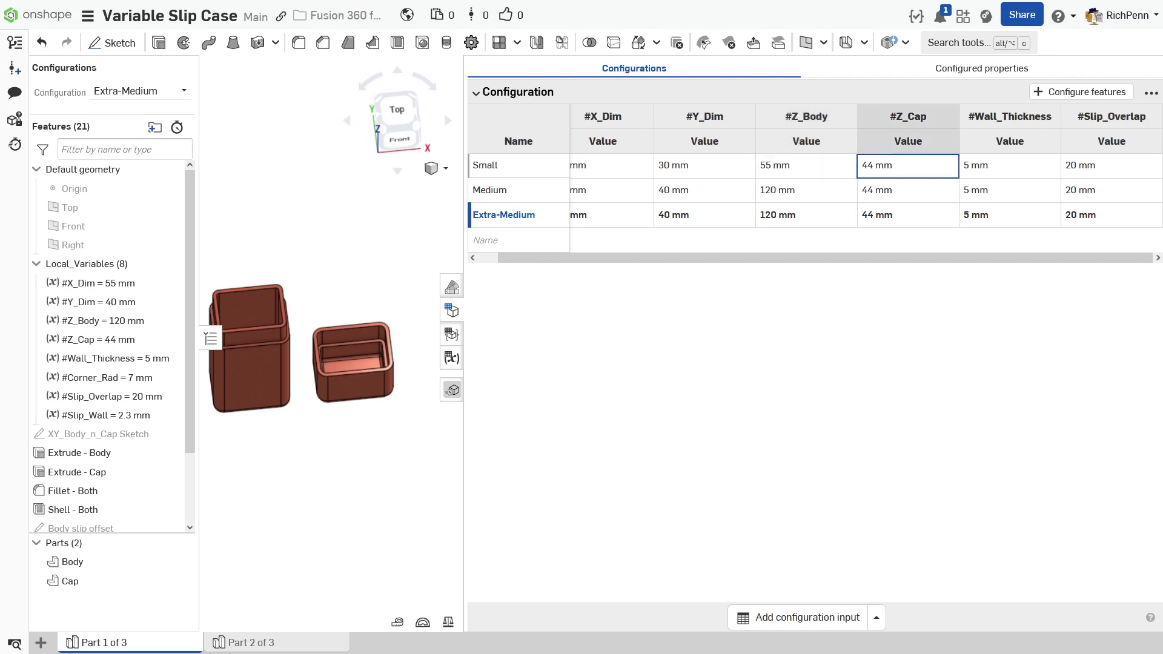
pyautogui.write('20')
pyautogui.press('Tab')
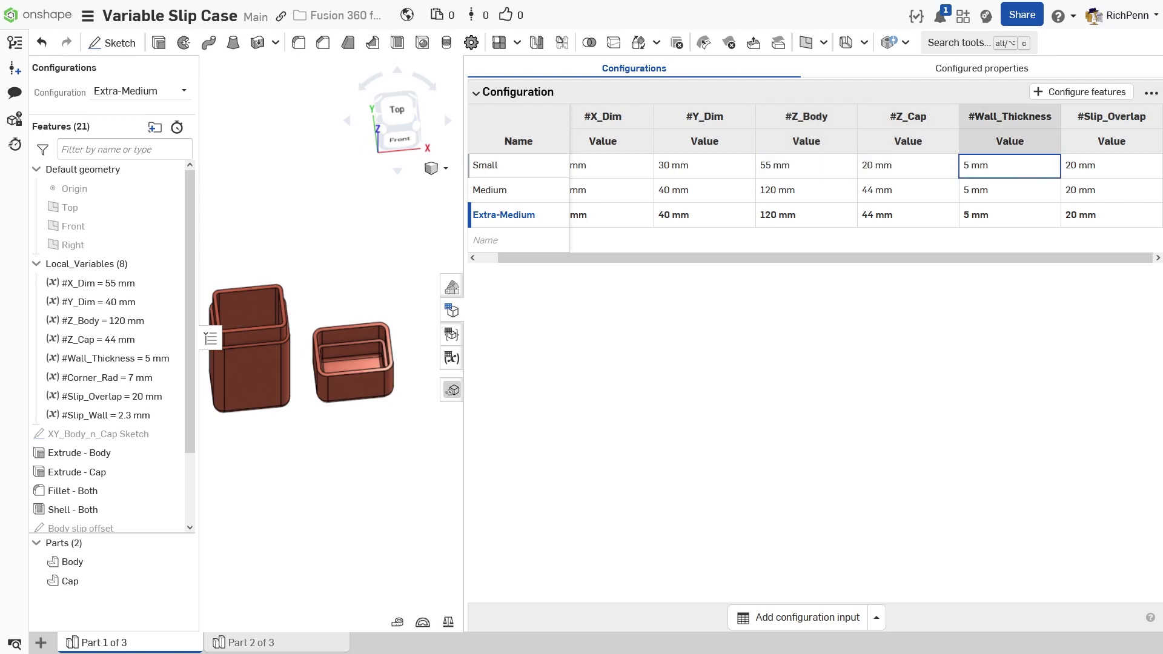
# - Set the Small configuration's Wall_Thickness to 2 mm and its Slip_Overlap to 15 mm
pyautogui.write('2')
pyautogui.press('Tab')
pyautogui.write('1')
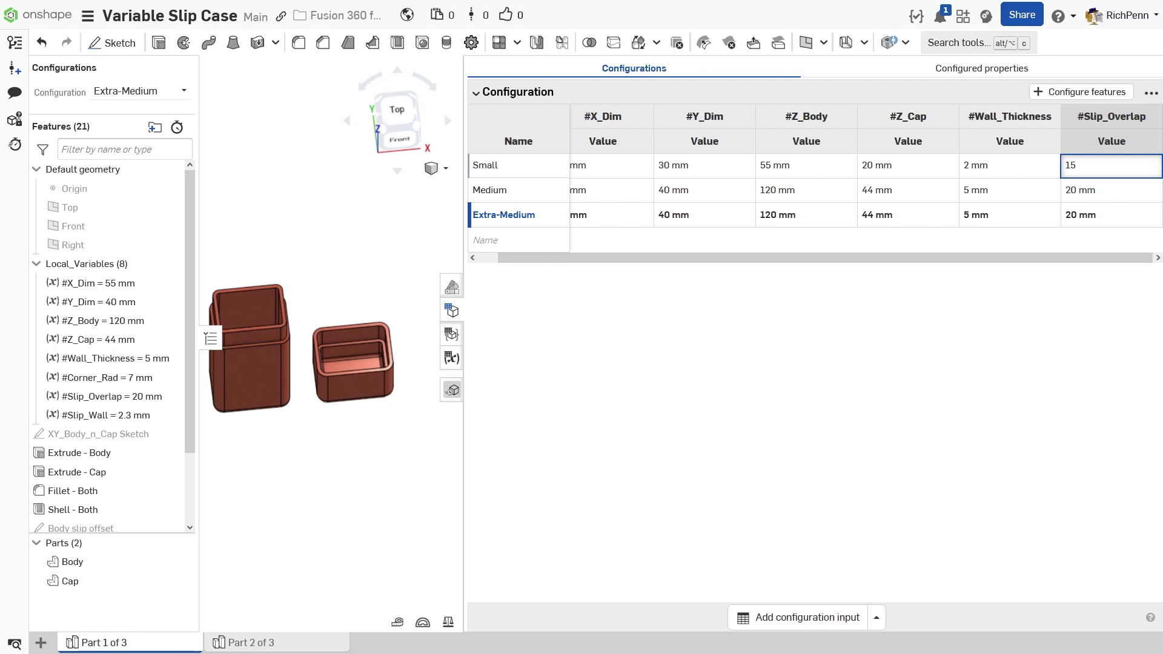
pyautogui.press('Left')
pyautogui.press('Tab')
# - Set the Medium configuration's Z_Body value to 77 mm
pyautogui.press('Tab')
pyautogui.press('Tab')
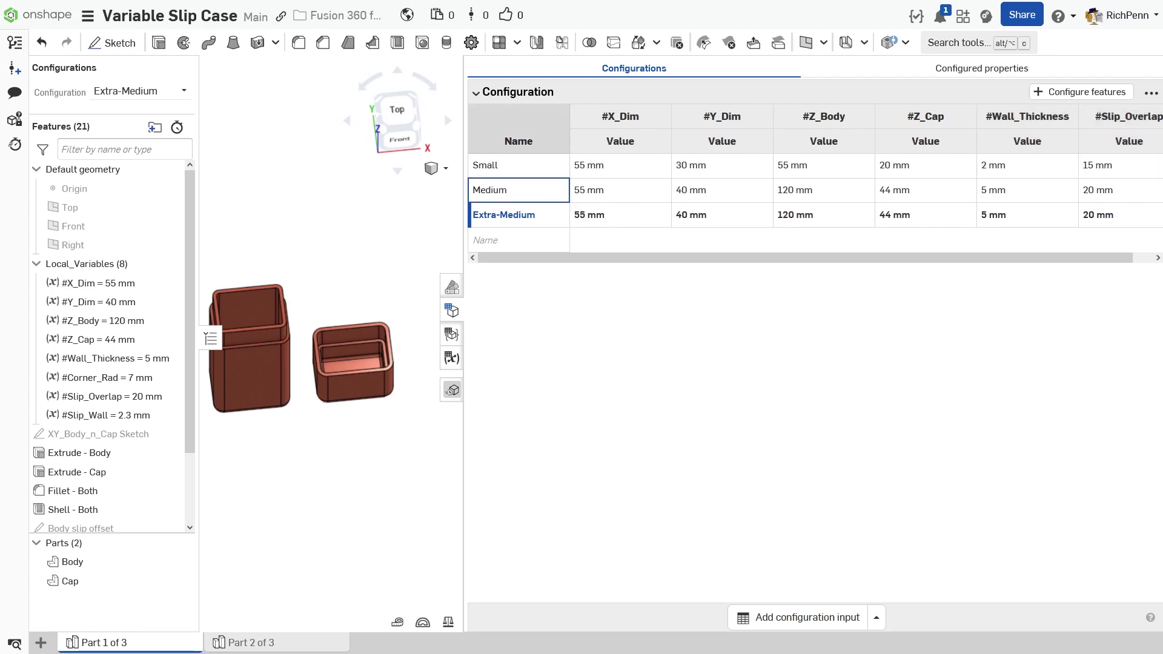
pyautogui.press('Tab')
pyautogui.press('Tab')
pyautogui.press('Tab')
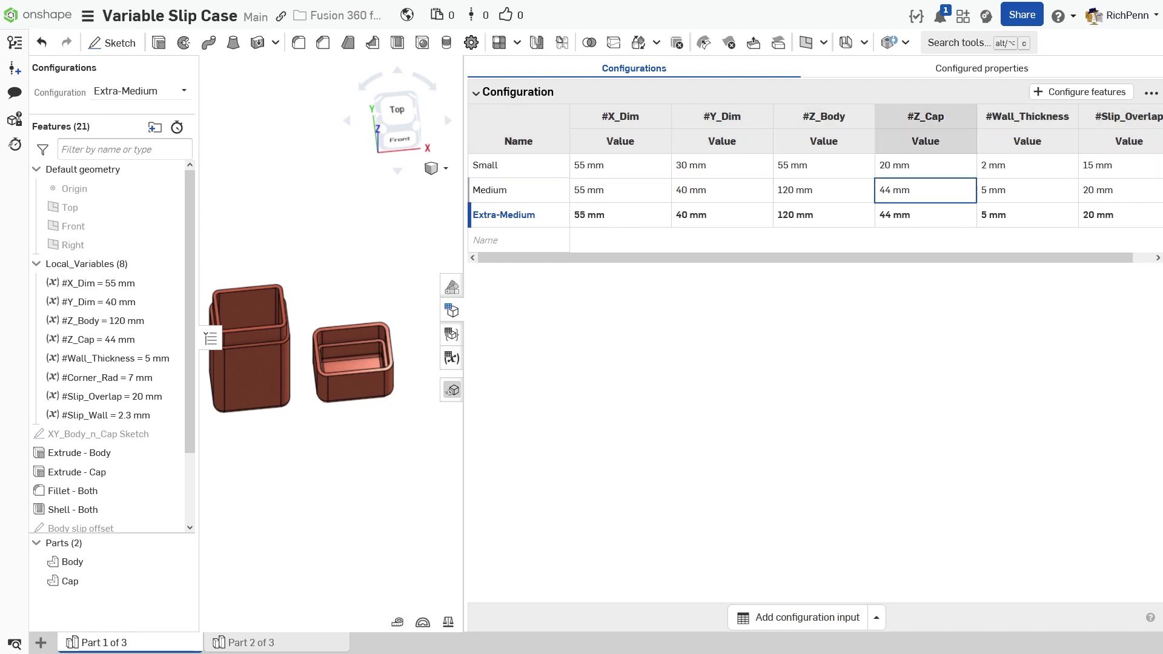
pyautogui.press('Tab')
pyautogui.press('Tab')
pyautogui.press('Tab')
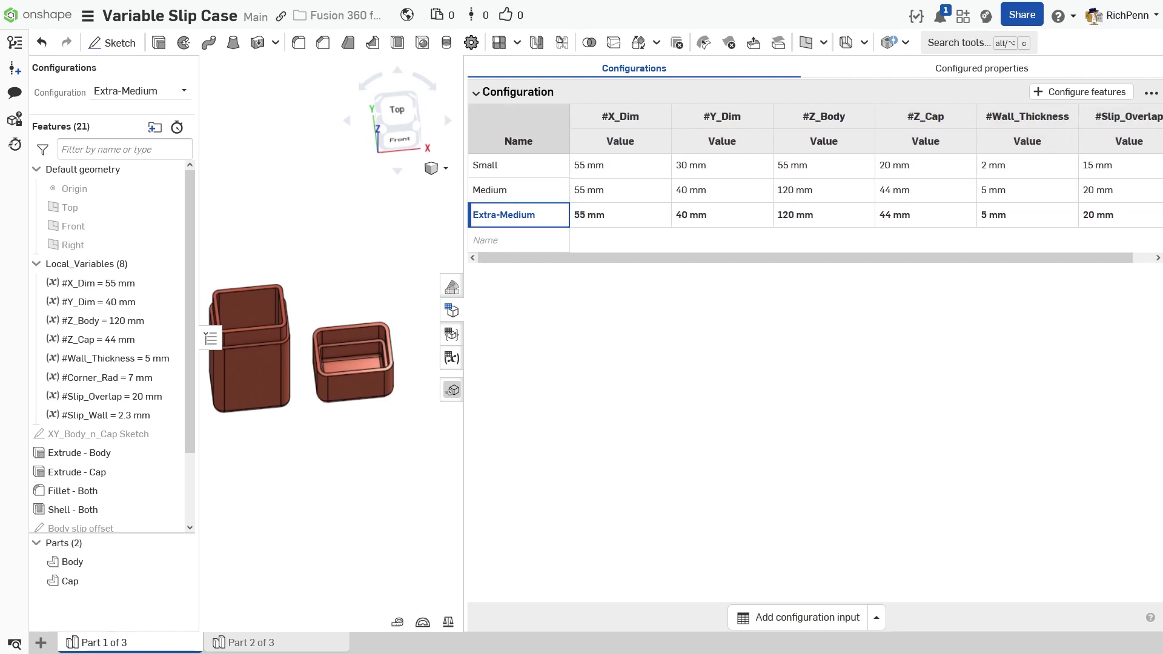
pyautogui.hotkey('shift', 'Tab')
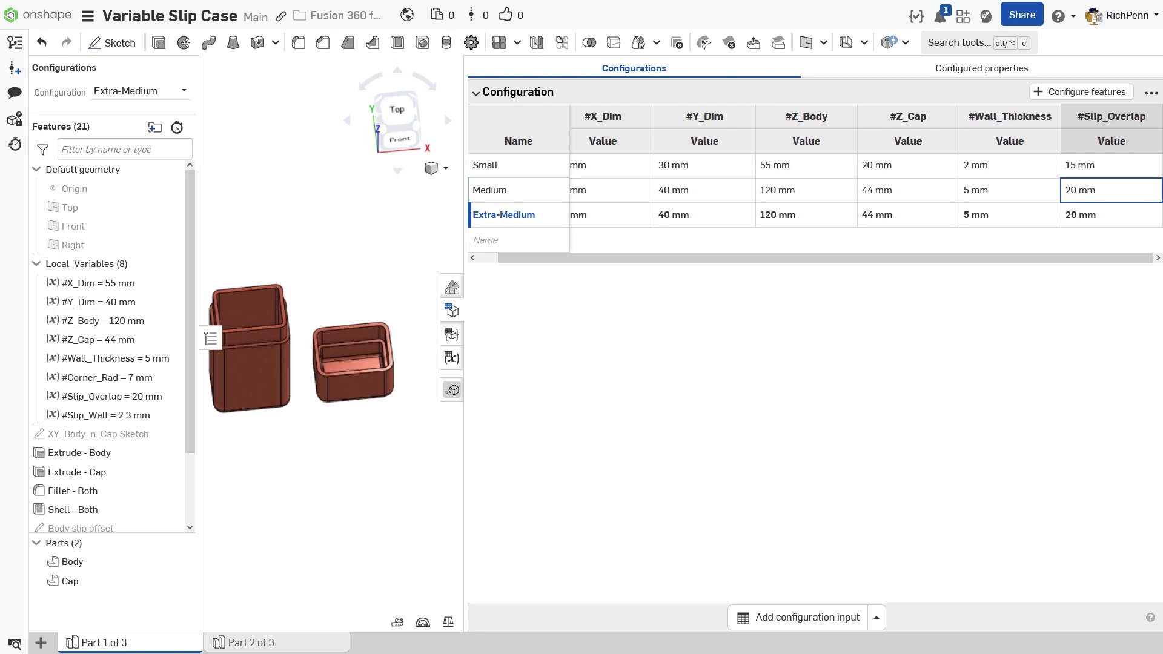
pyautogui.hotkey('shift', 'Tab')
pyautogui.hotkey('shift', 'Tab')
pyautogui.hotkey('shift', 'Tab')
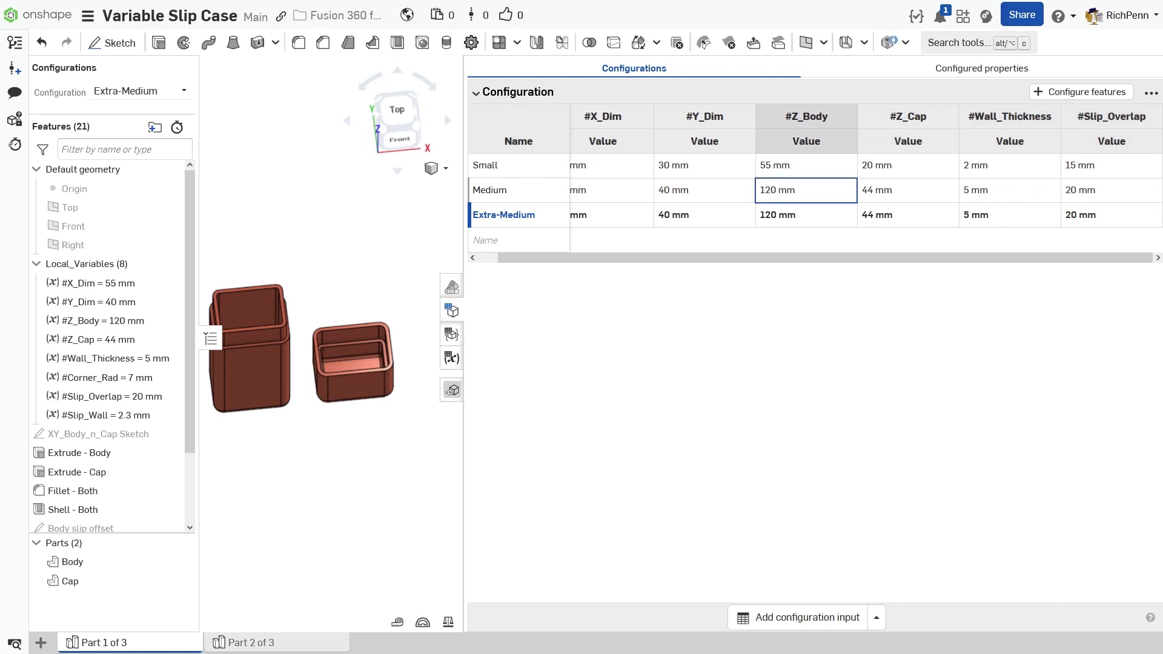
pyautogui.write('7')
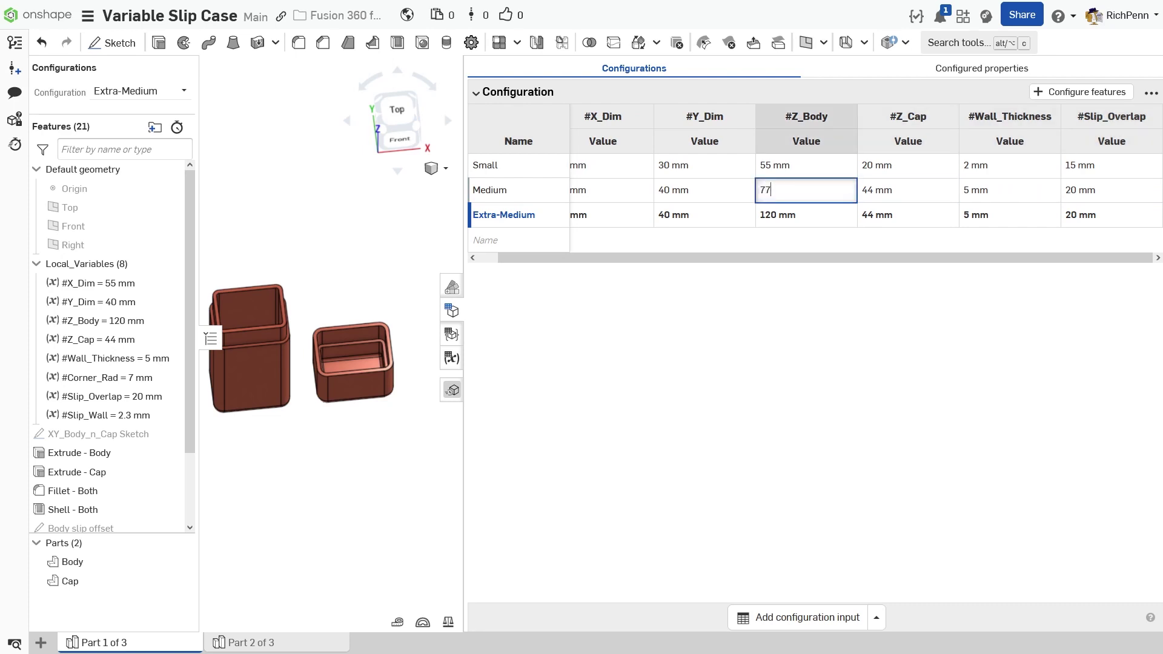
pyautogui.write('7')
pyautogui.press('Tab')
pyautogui.press('Tab')
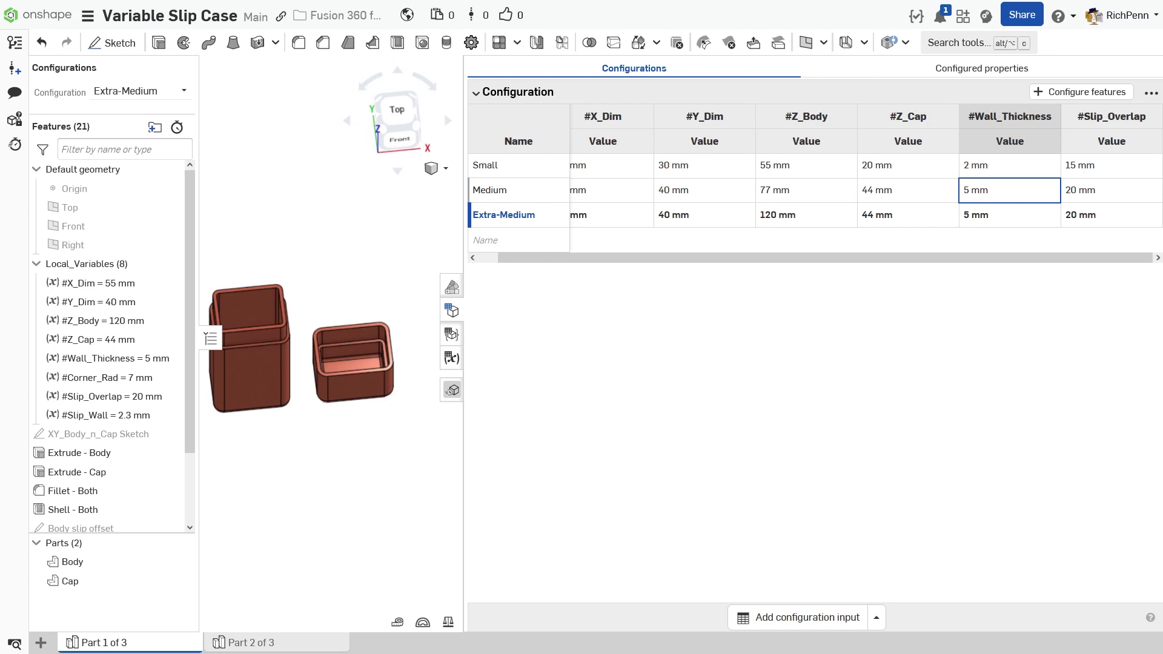
# - Set the Medium configuration's Wall_Thickness to 3 mm and the Small configuration's Slip_Overlap to 10 mm
pyautogui.write('3')
pyautogui.press('Tab')
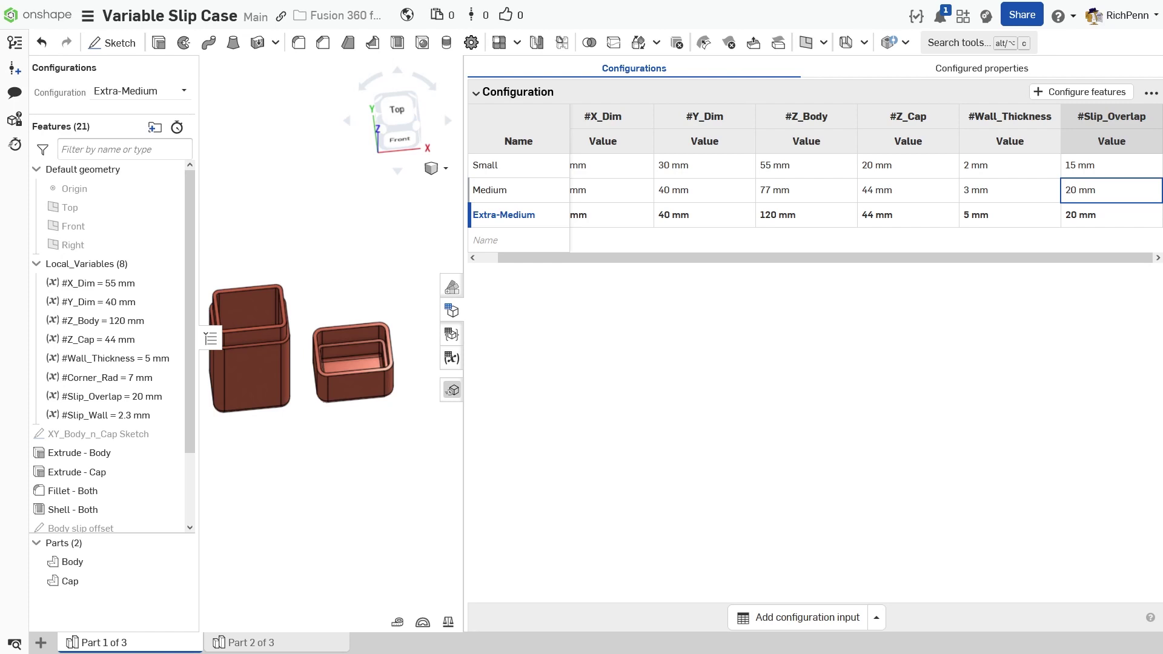
pyautogui.press('Up')
pyautogui.write('10')
pyautogui.press('Tab')
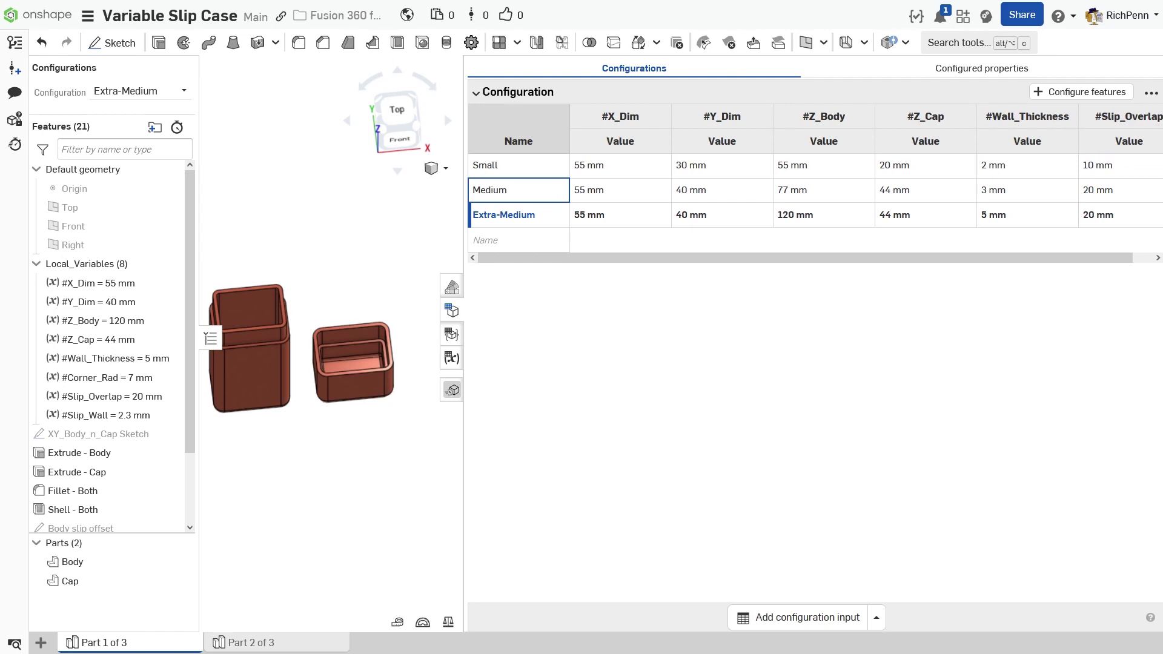
# - For the Extra-Medium configuration, set X_Dim to 66 mm and Y_Dim to 55 mm
pyautogui.click(599, 218)
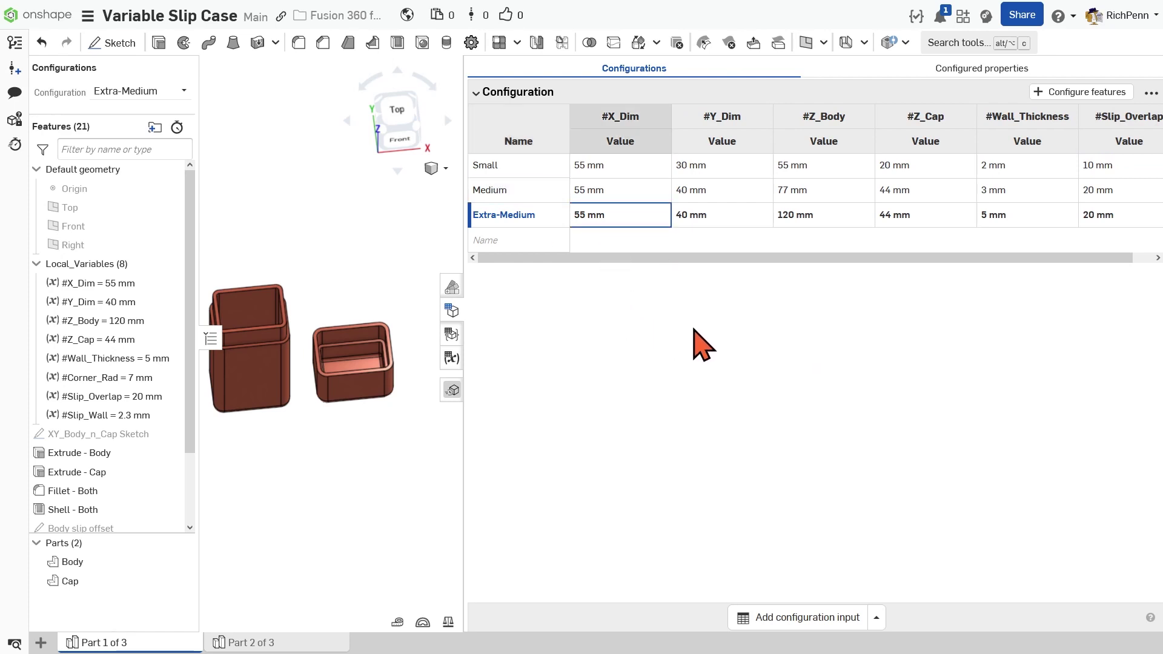
pyautogui.write('66')
pyautogui.press('Tab')
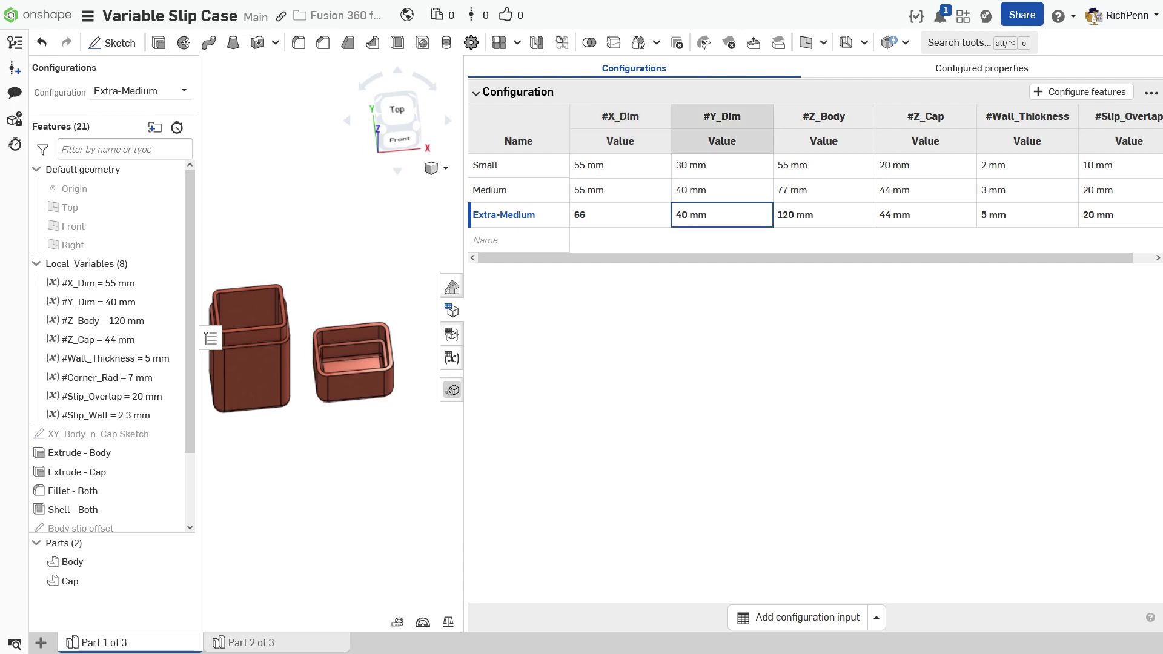
pyautogui.write('55')
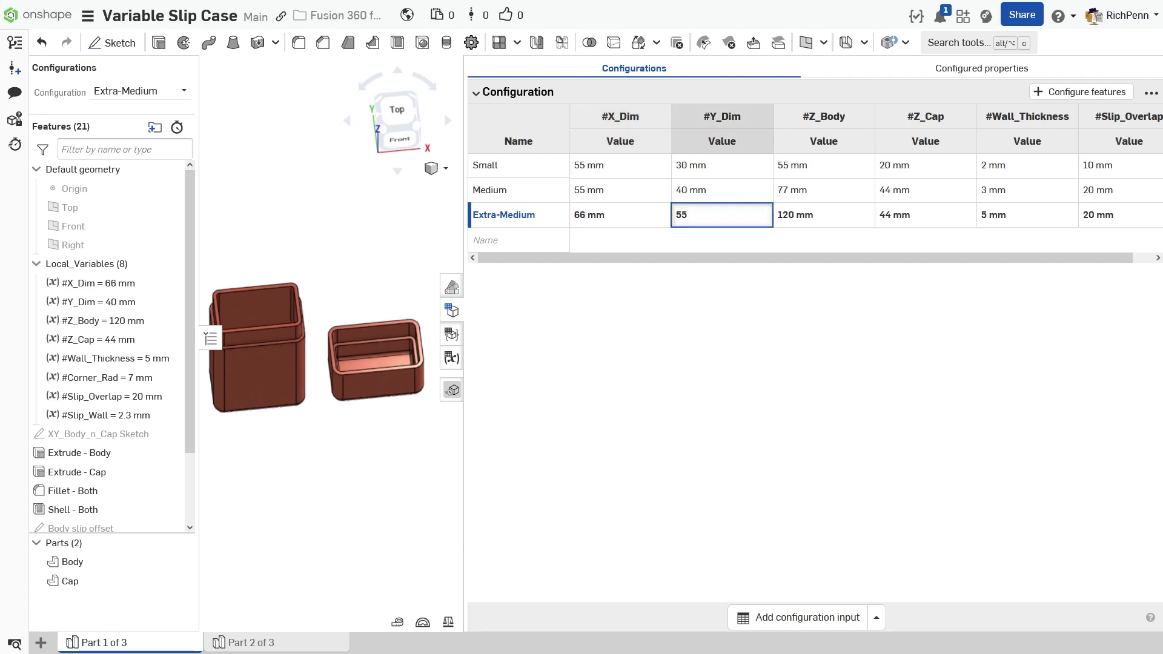
pyautogui.press('Tab')
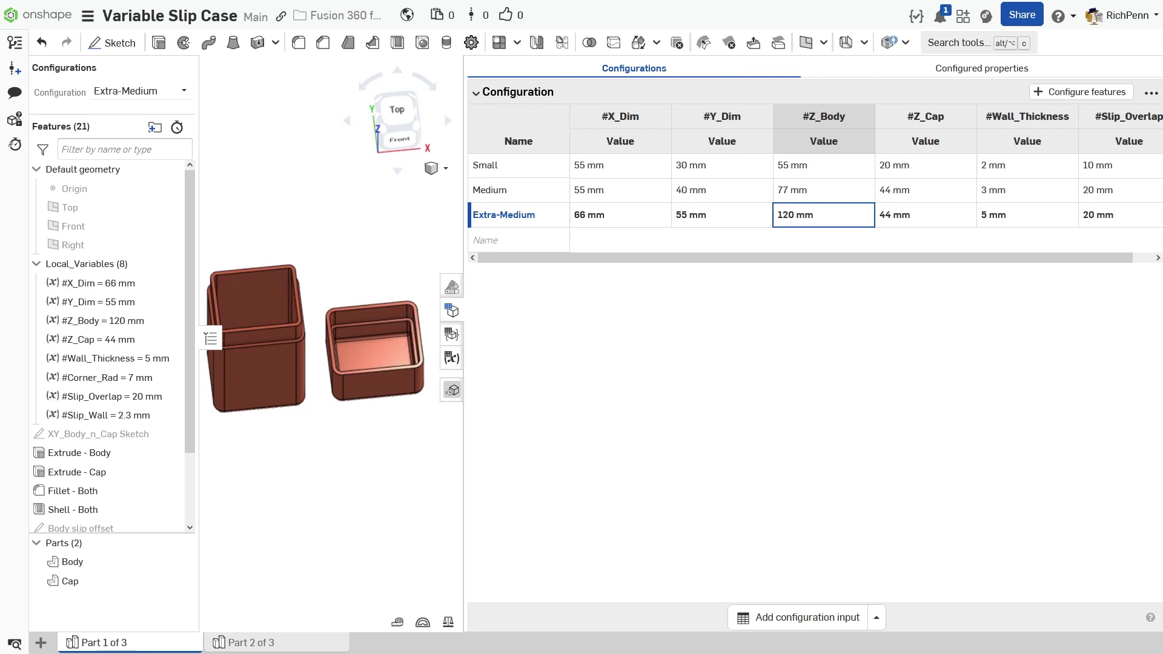
# - Set the Extra-Medium configuration's Slip_Overlap to 22 mm
pyautogui.press('Tab')
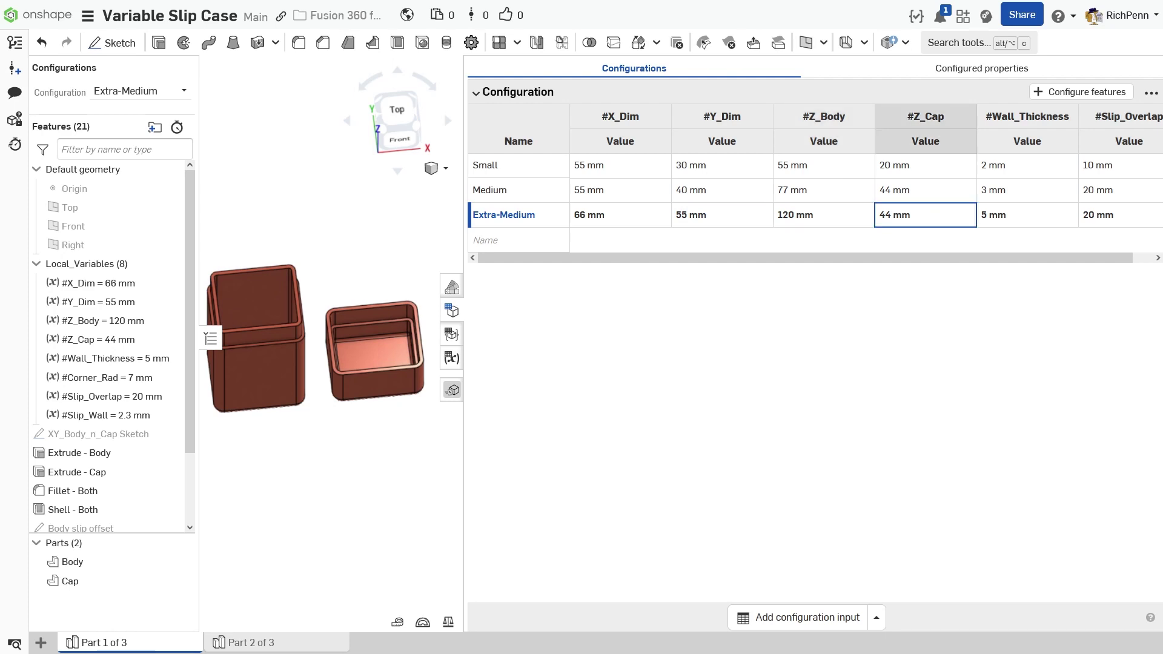
pyautogui.press('Tab')
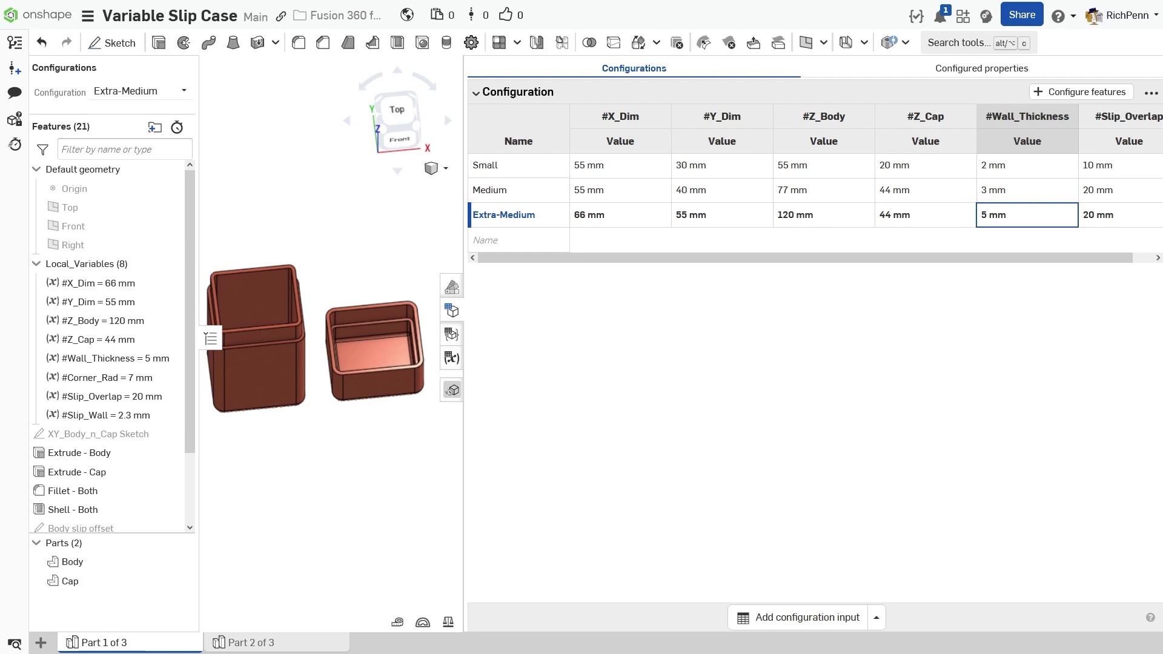
pyautogui.press('Tab')
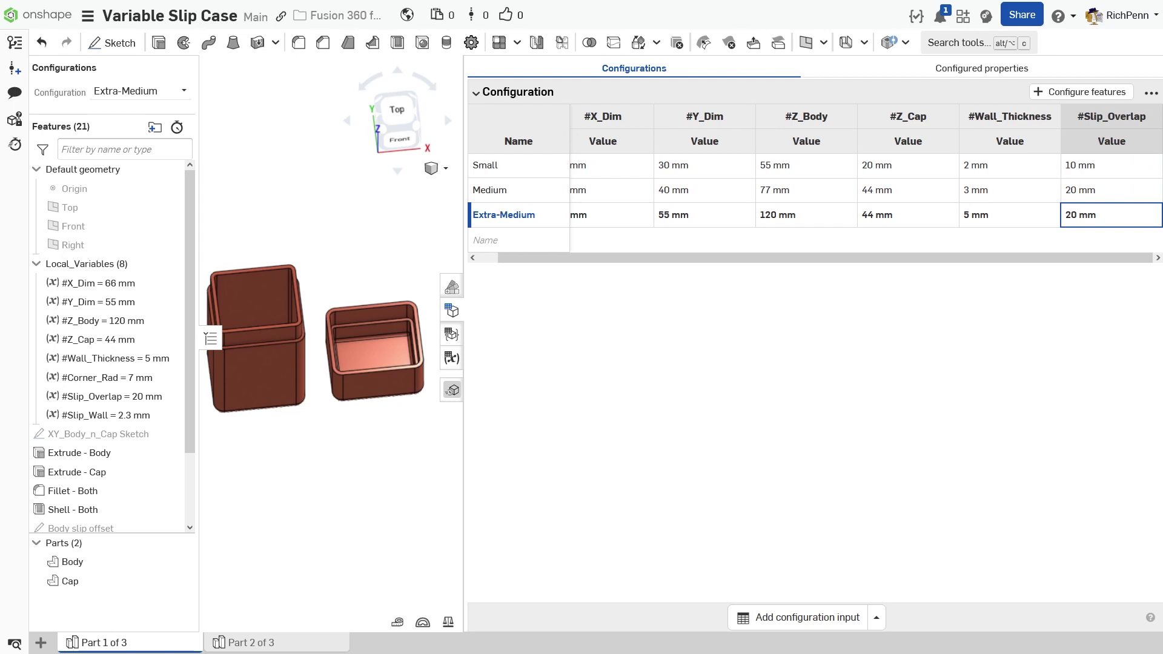
pyautogui.write('22')
pyautogui.press('Tab')
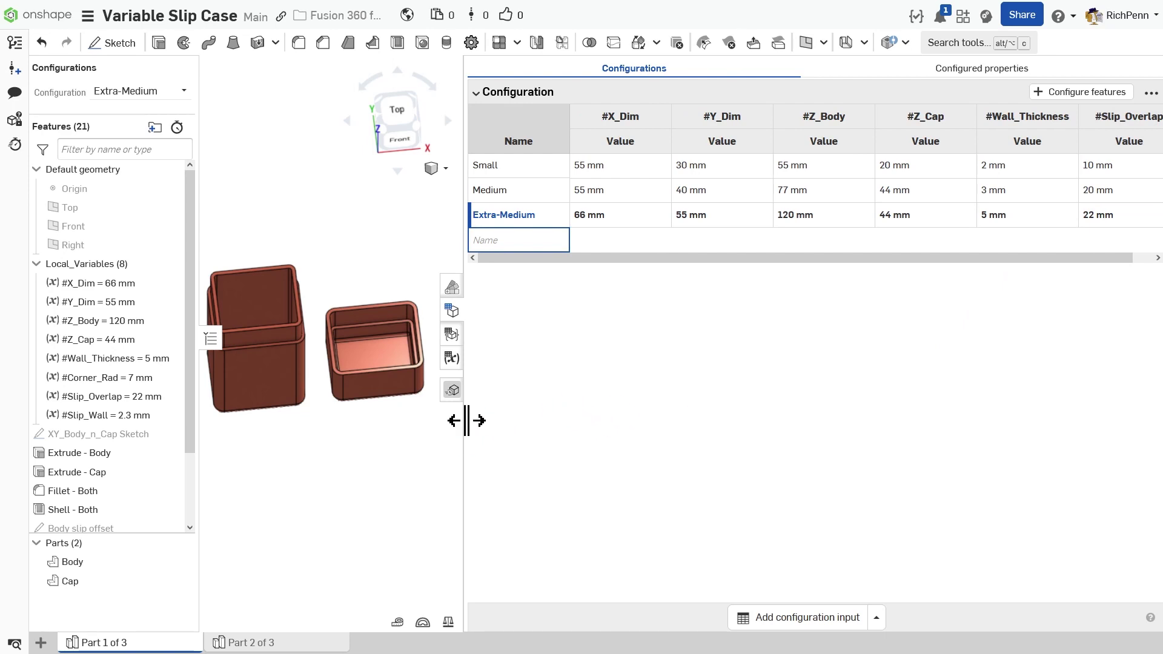
# - Narrow the configuration table to enlarge the model area, then switch to the Small configuration and inspect its body, cap and features
pyautogui.moveTo(464, 422); pyautogui.dragTo(980, 427)
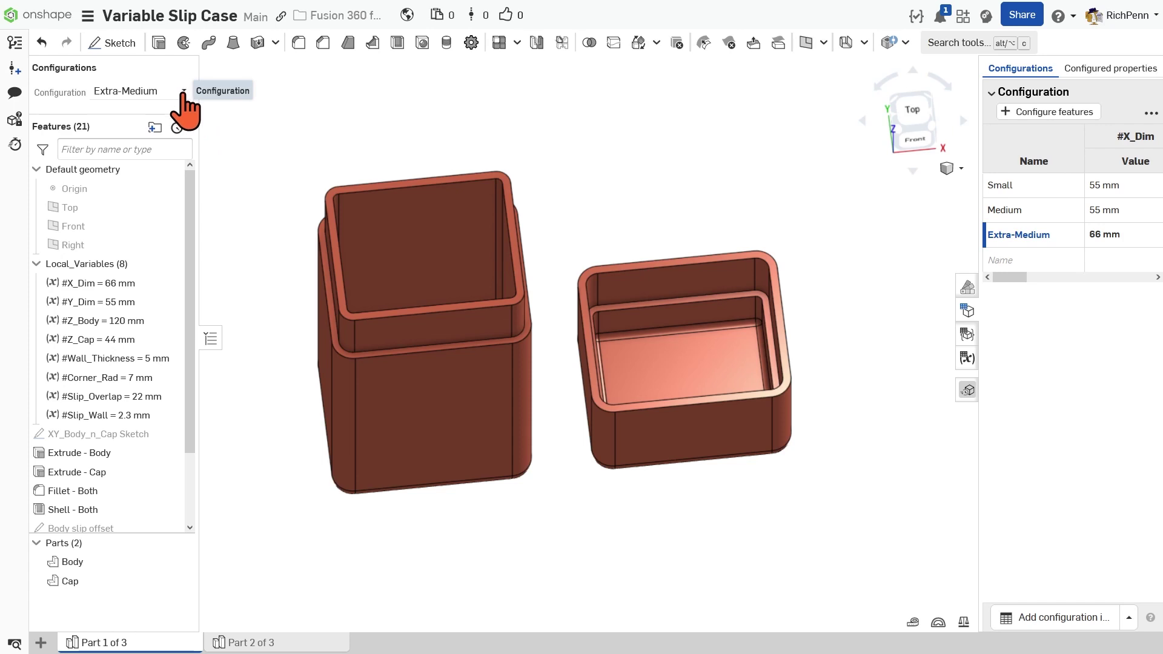
pyautogui.click(184, 92)
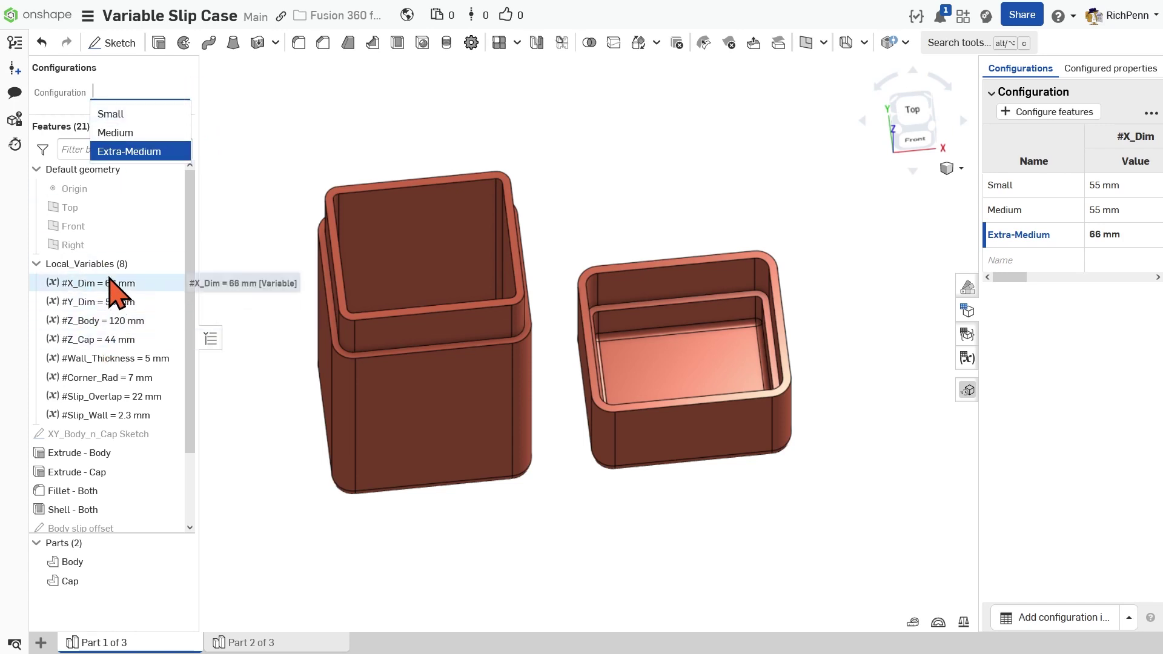
pyautogui.click(131, 114)
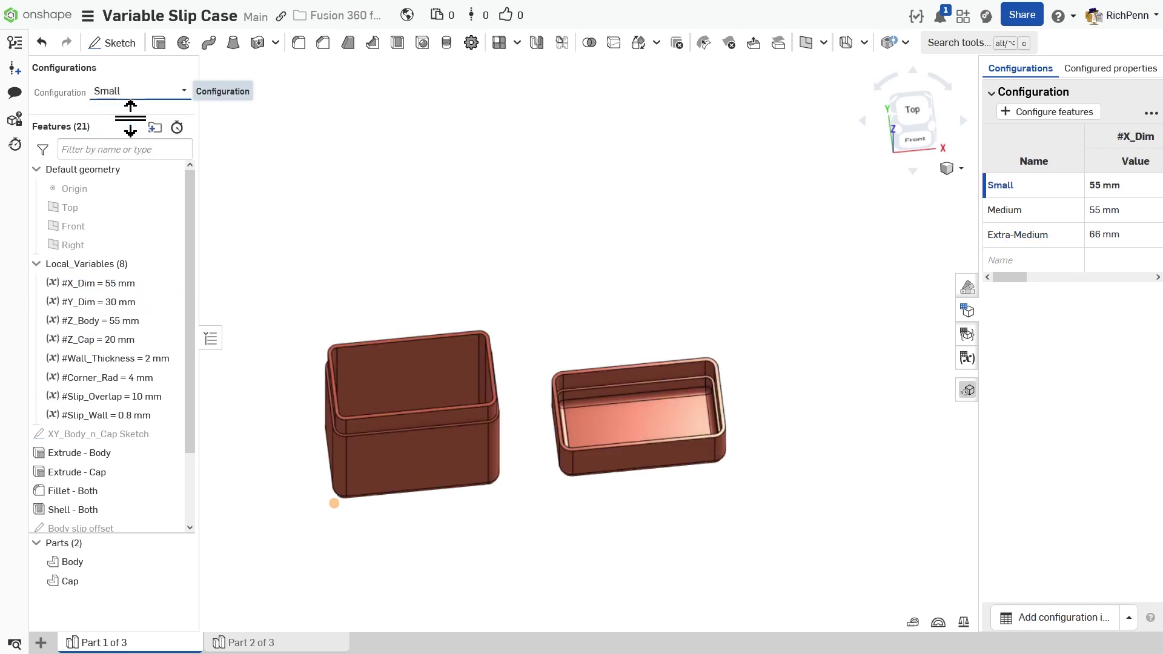
pyautogui.moveTo(531, 500); pyautogui.dragTo(571, 400, button='middle')
pyautogui.moveTo(554, 449); pyautogui.dragTo(565, 419, button='right')
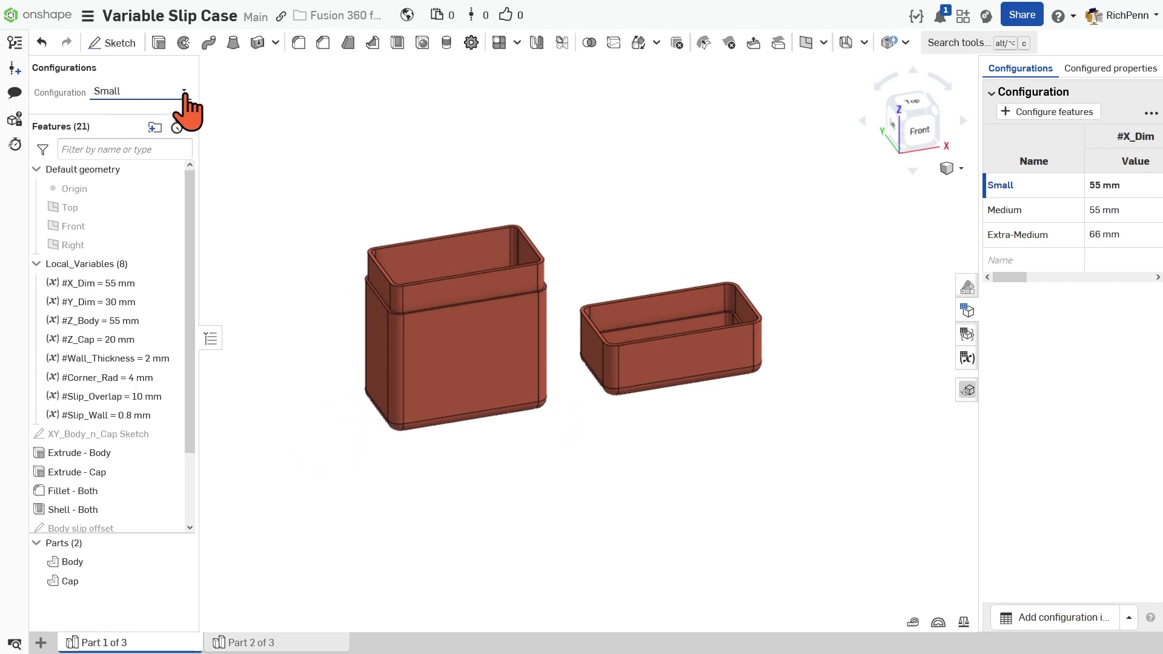
pyautogui.moveTo(191, 430); pyautogui.dragTo(191, 498)
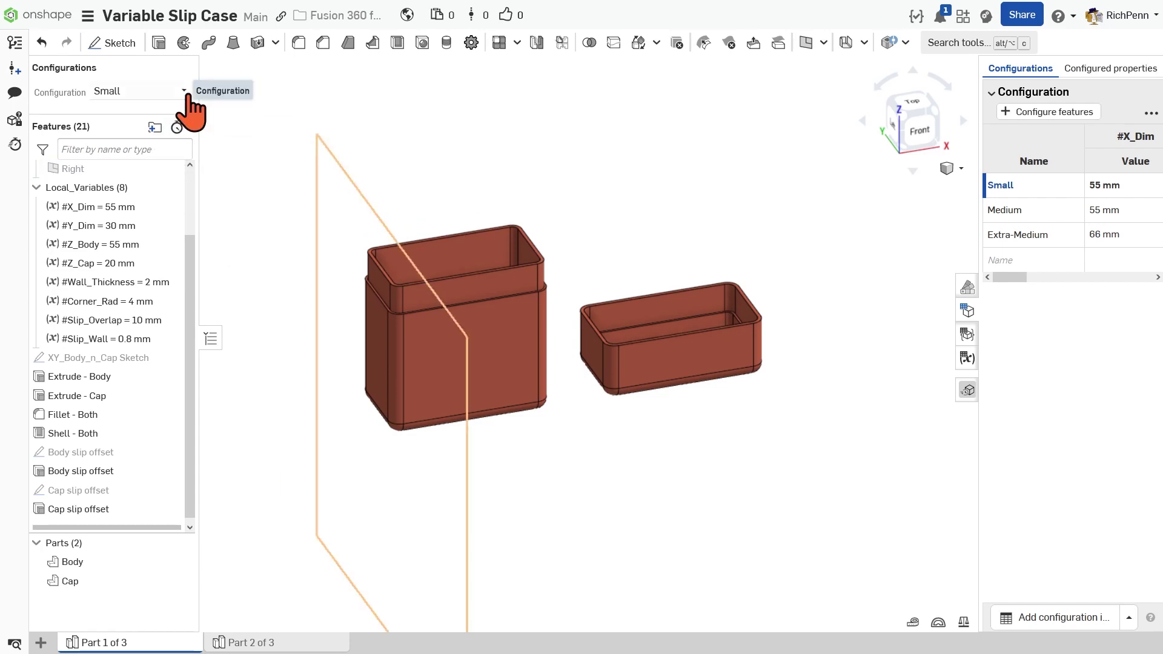
# - Switch the part studio to the Extra-Medium configuration and inspect the resized body and cap
pyautogui.click(182, 94)
pyautogui.click(163, 152)
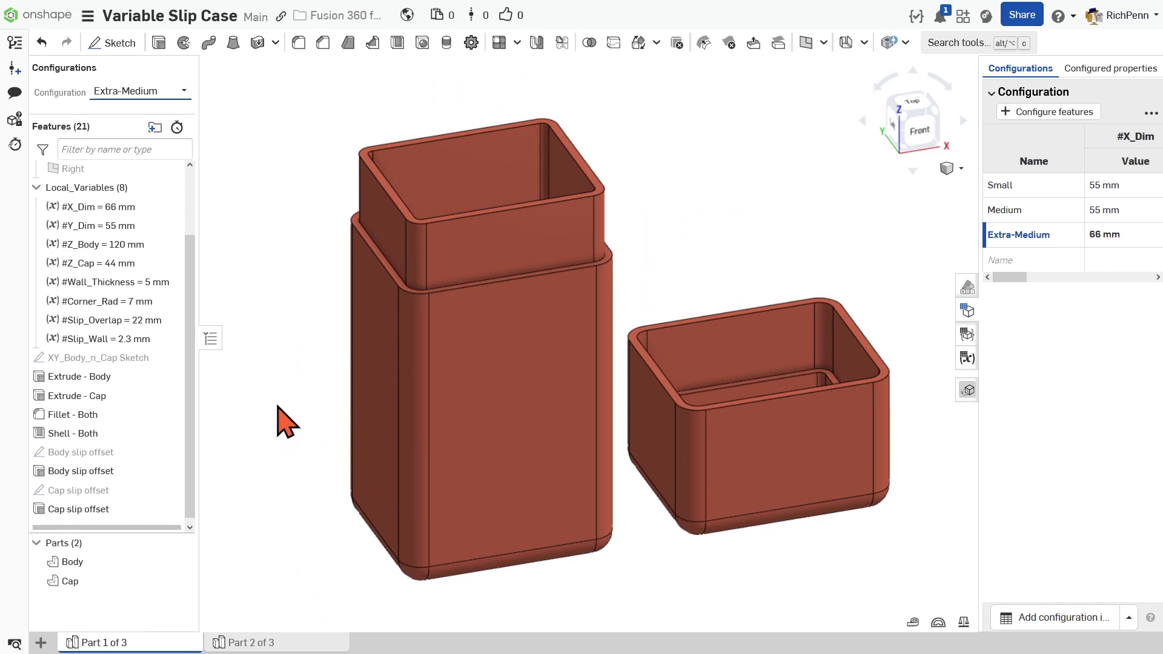
pyautogui.scroll(-5, 285, 424)
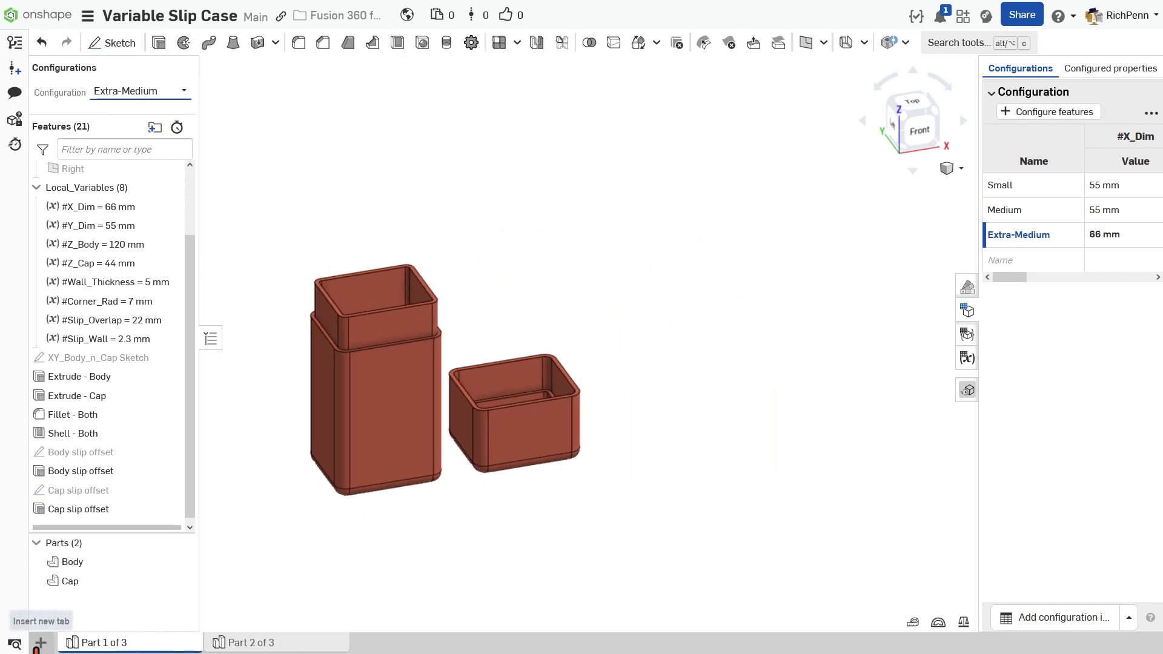
# - Create a new assembly and place the Body and Cap of Part 1 of 3 in the Small configuration near the origin
pyautogui.click(40, 643)
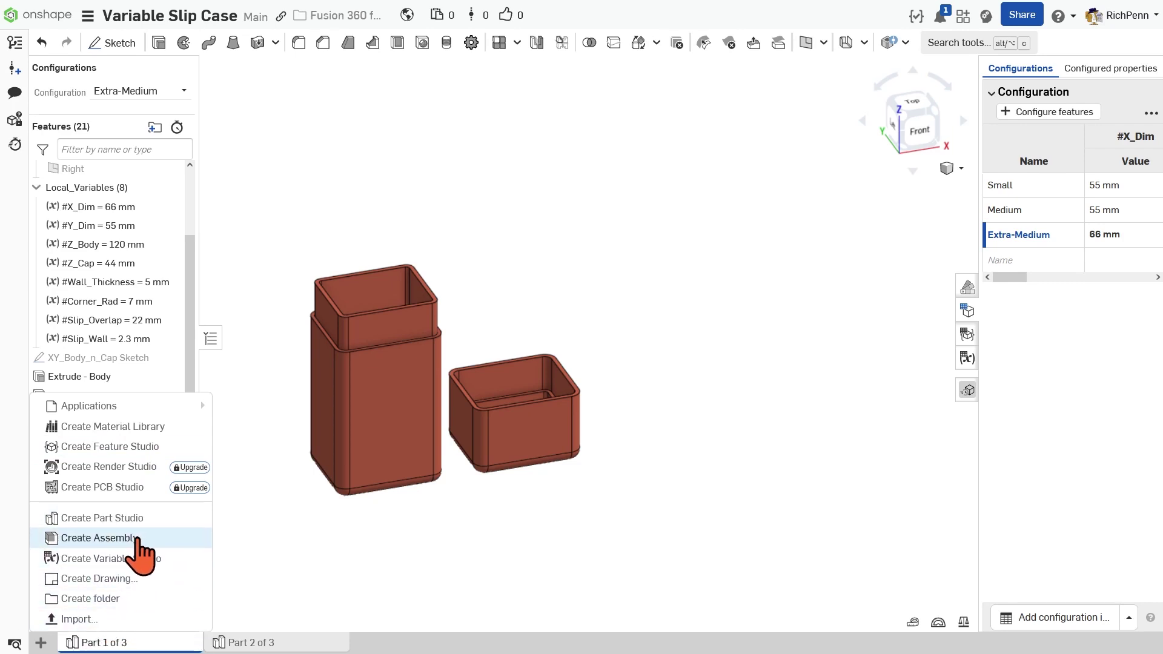
pyautogui.click(99, 538)
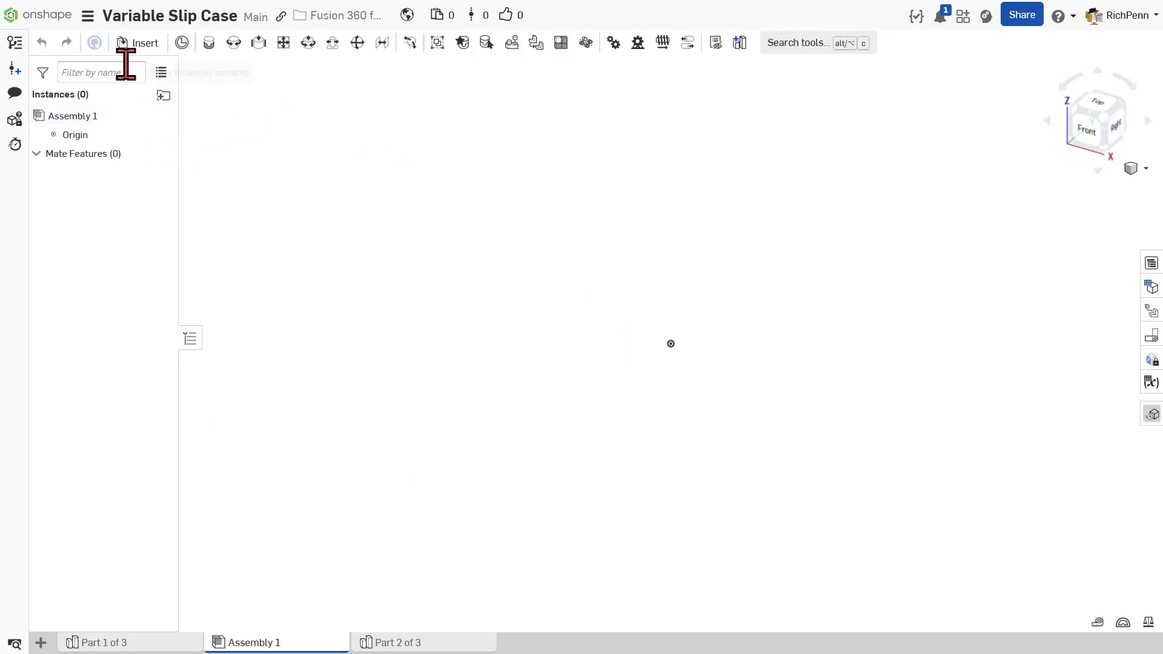
pyautogui.click(140, 42)
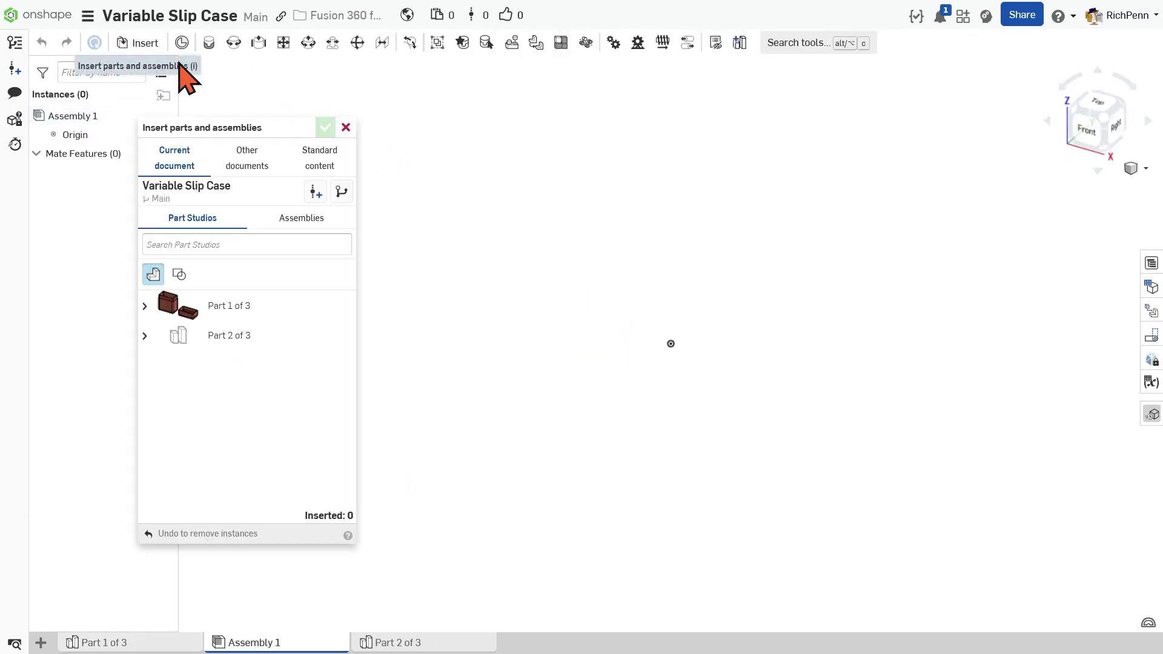
pyautogui.click(146, 306)
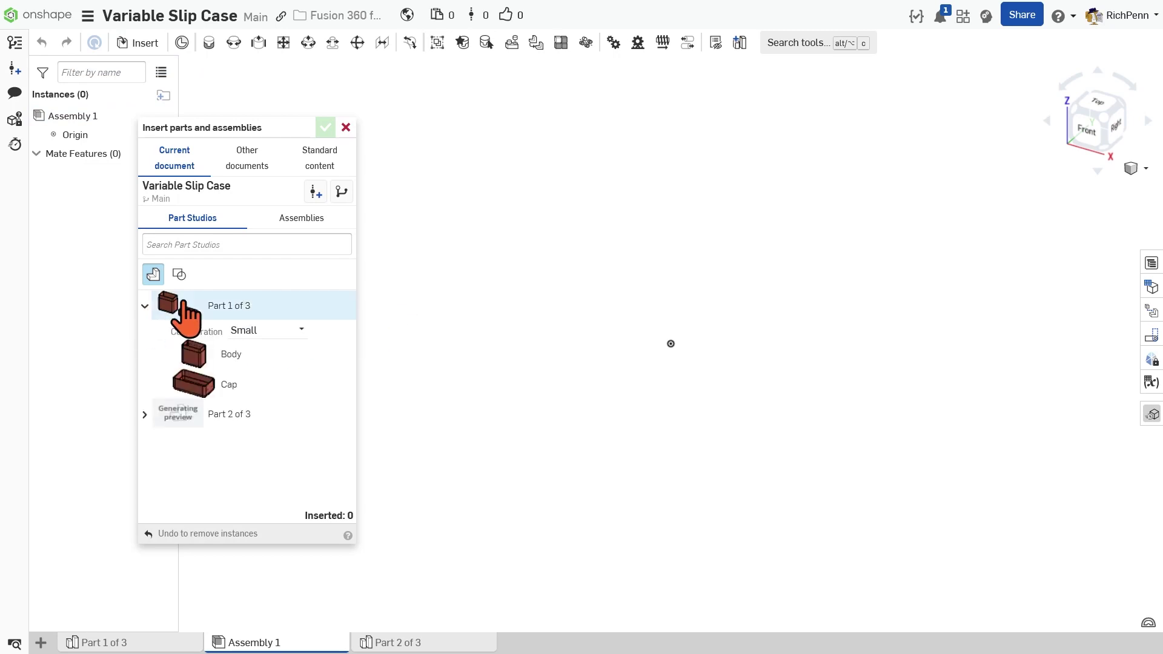
pyautogui.click(303, 330)
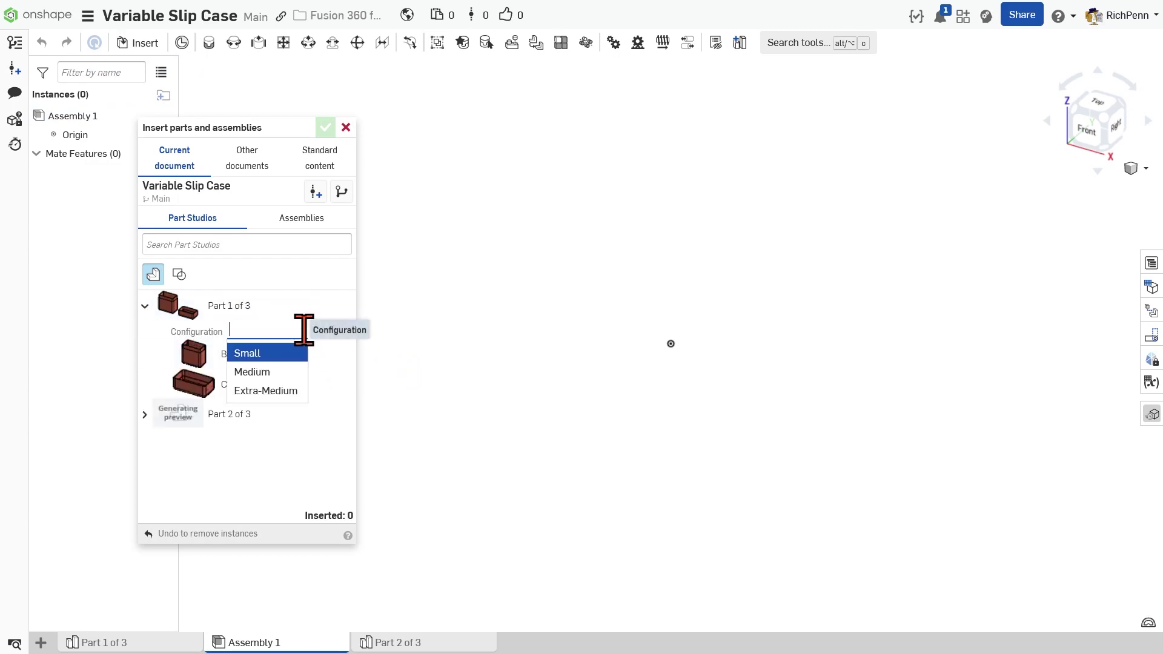
pyautogui.click(264, 357)
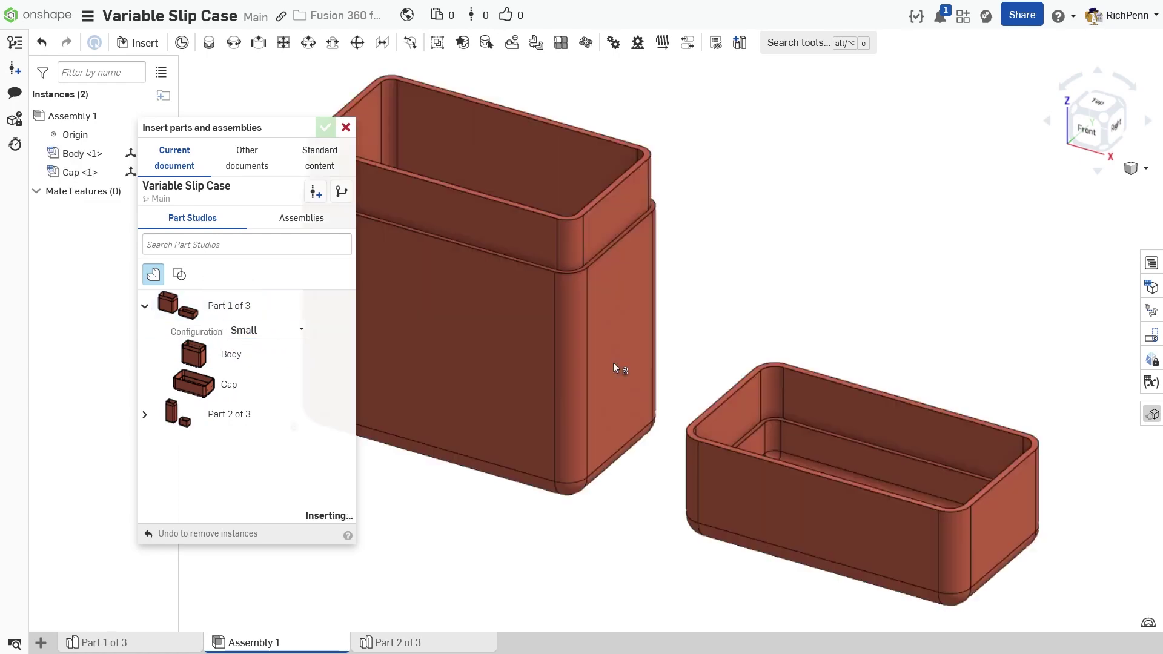
pyautogui.scroll(-5, 785, 388)
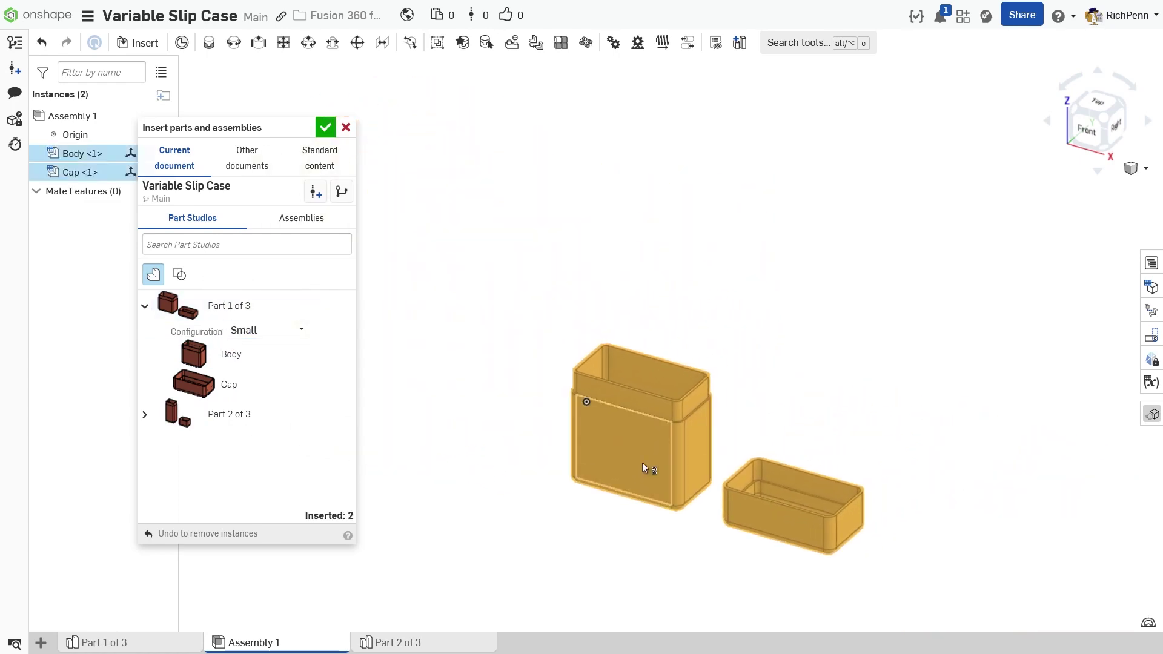
pyautogui.click(538, 479)
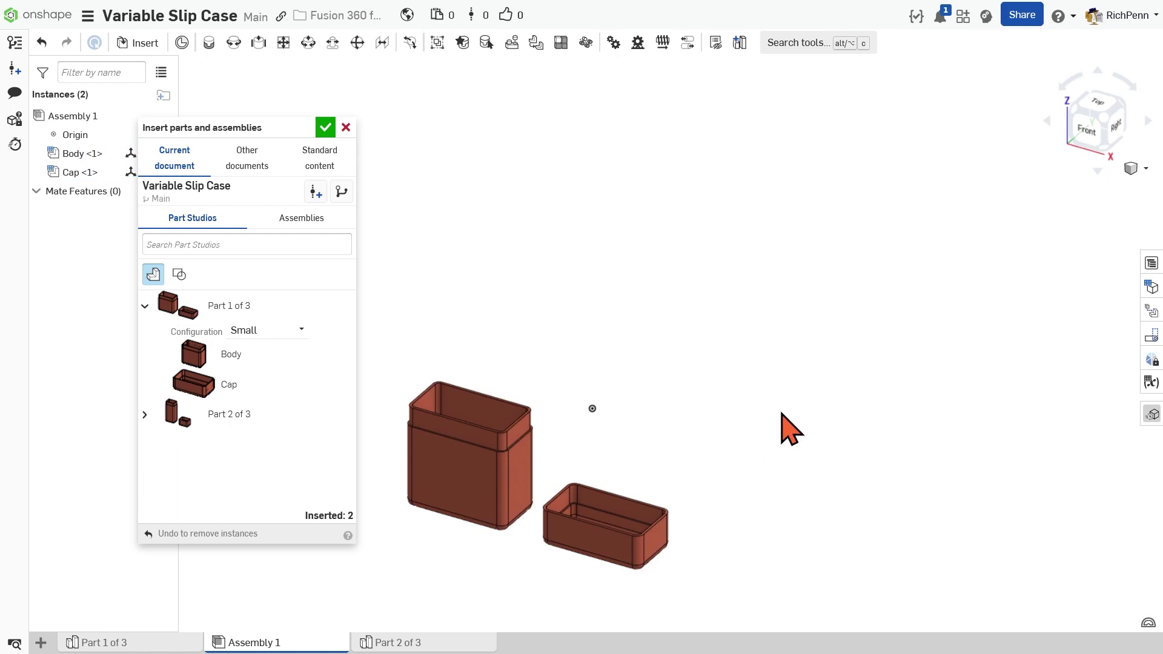
# - Insert the Body and Cap of Part 1 of 3 in the Extra-Medium configuration, placed behind the Small case
pyautogui.click(303, 329)
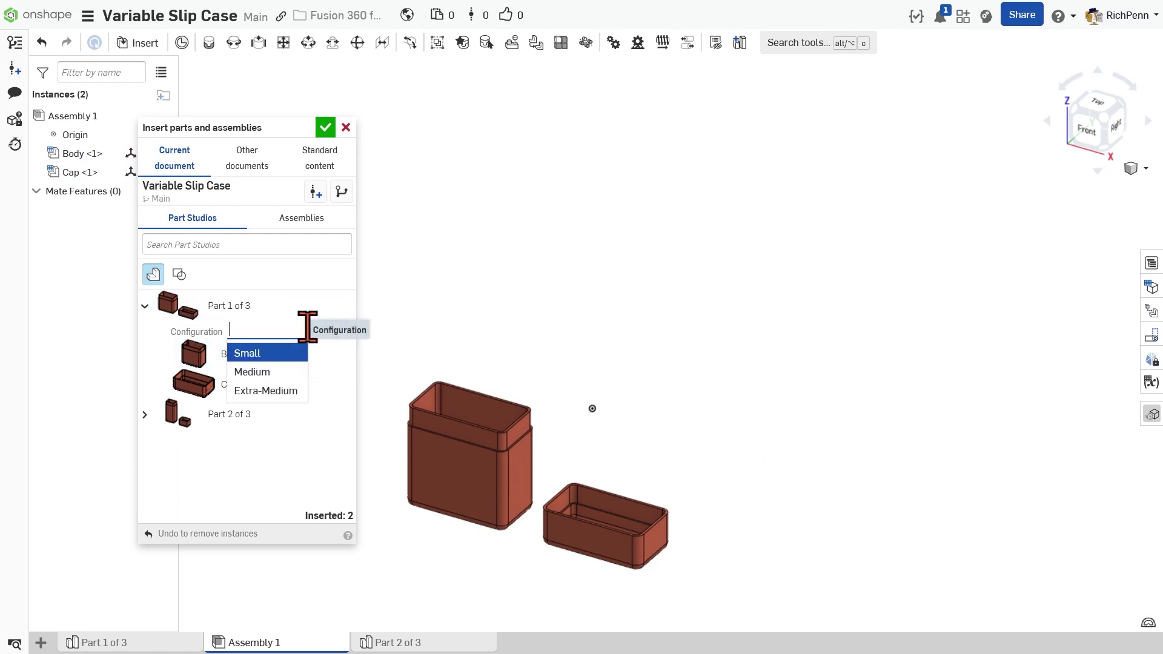
pyautogui.click(289, 391)
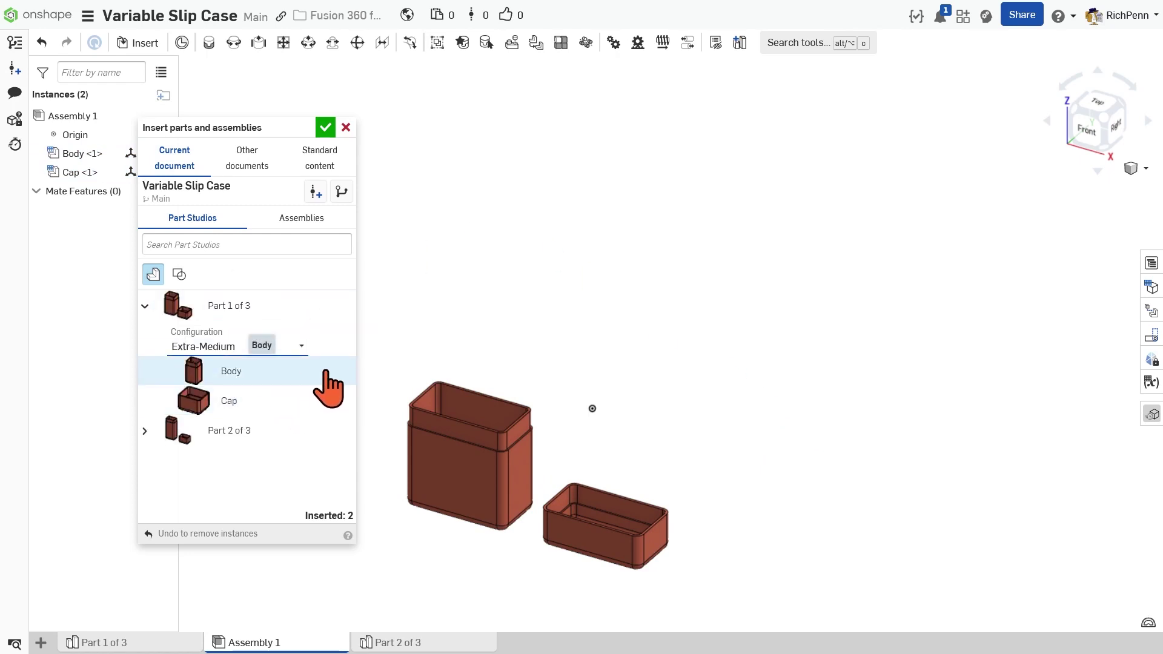
pyautogui.click(245, 310)
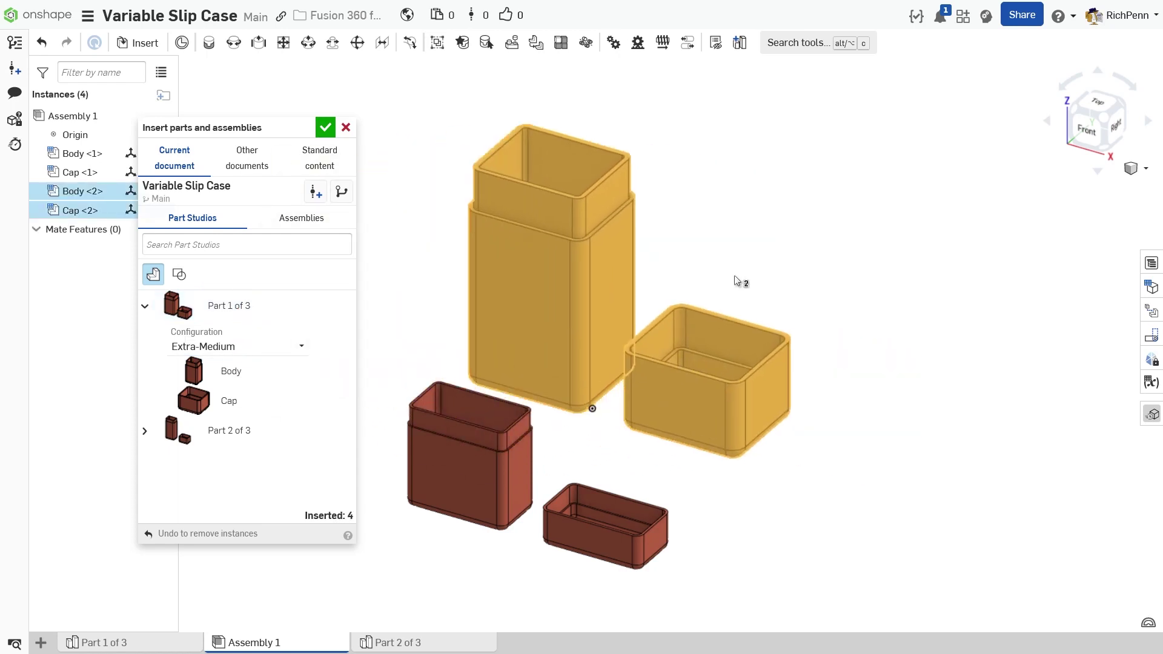
pyautogui.click(845, 285)
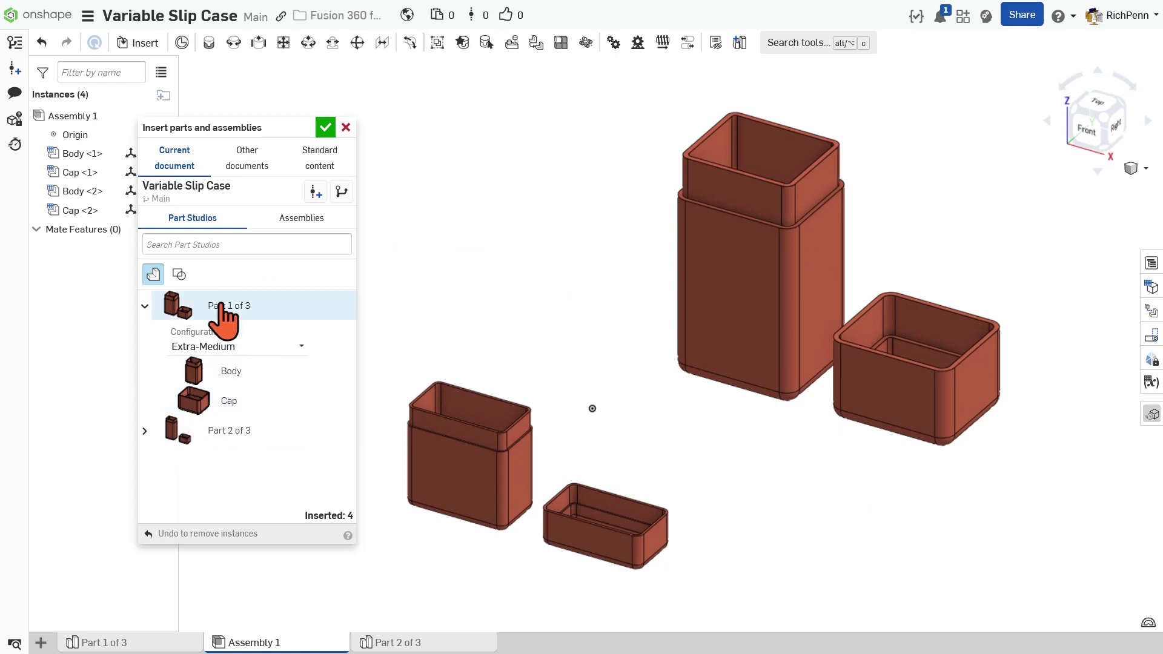
# - Insert the Cap of Part 1 of 3 in the Medium configuration, placed in front of the Extra-Medium case
pyautogui.click(301, 348)
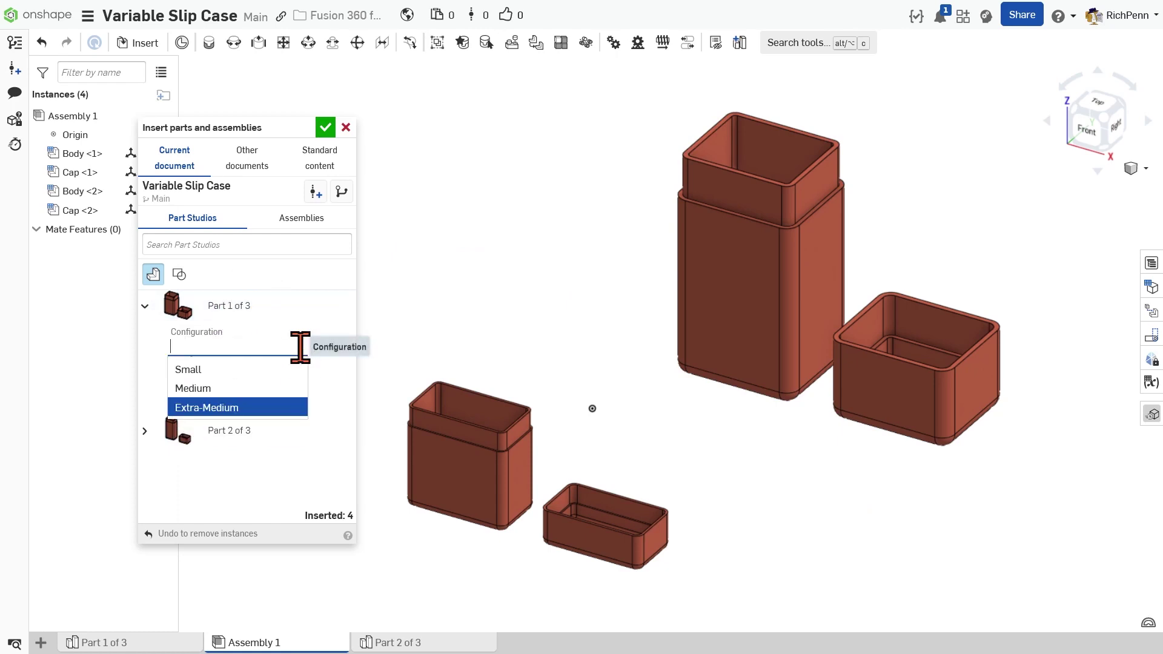
pyautogui.click(268, 383)
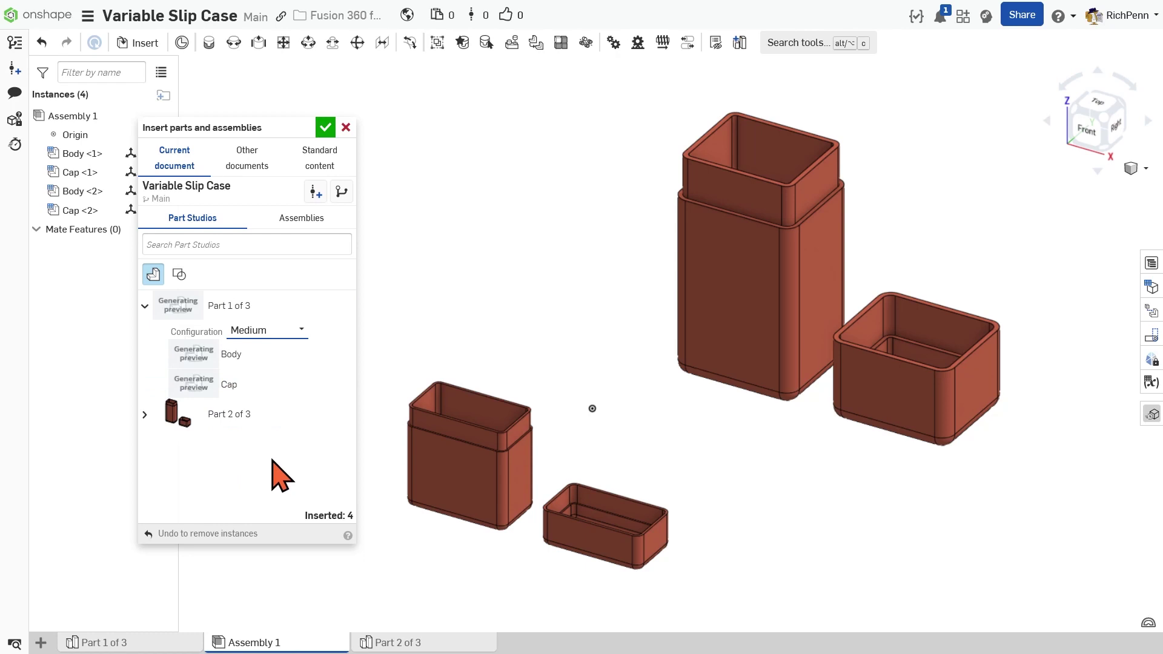
pyautogui.click(209, 390)
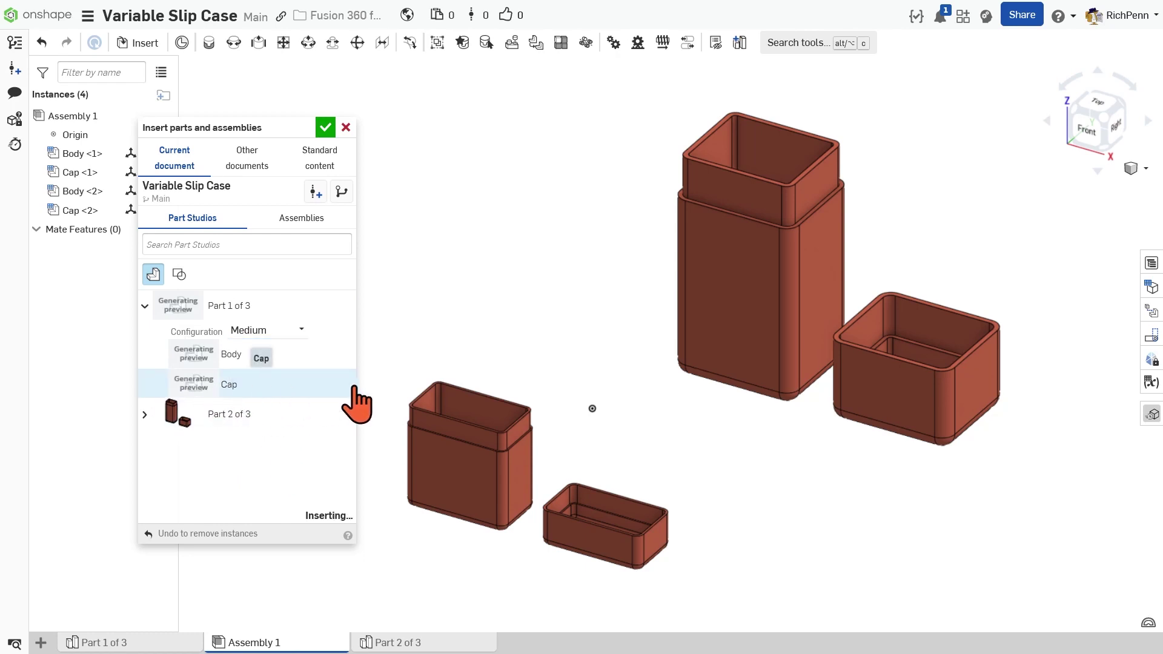
pyautogui.click(828, 493)
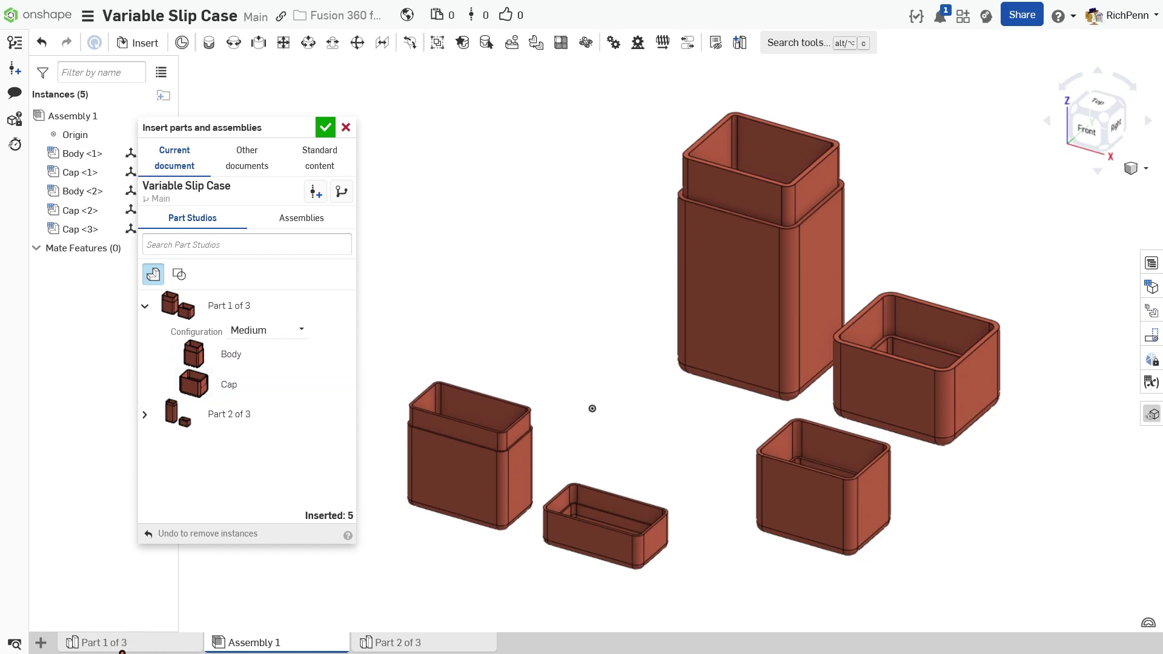
# - Check the Part 1 of 3 studio, return to Assembly 1 and reopen part insertion with Part 1 of 3's parts listed
pyautogui.click(119, 645)
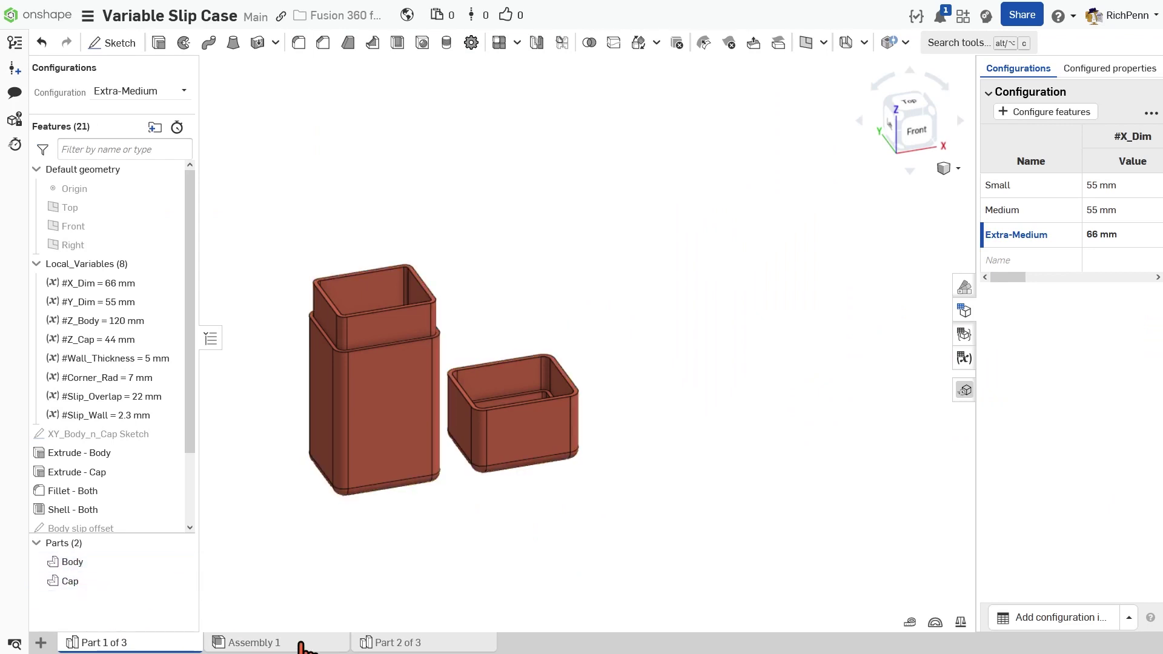
pyautogui.click(275, 644)
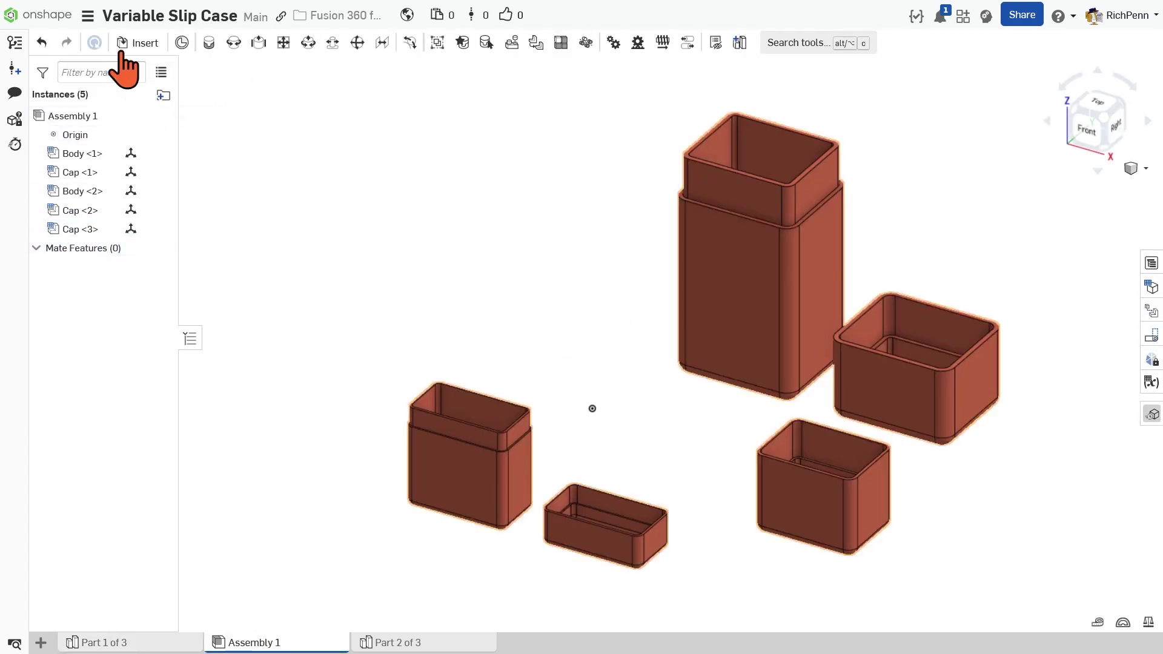
pyautogui.click(138, 43)
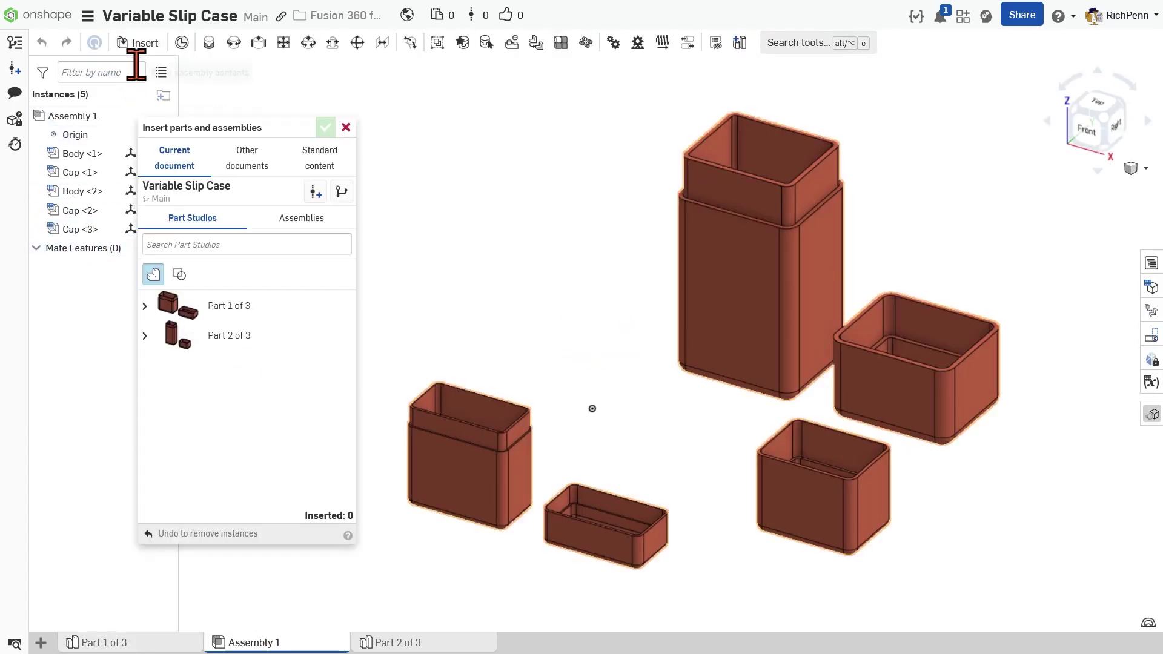
pyautogui.click(144, 305)
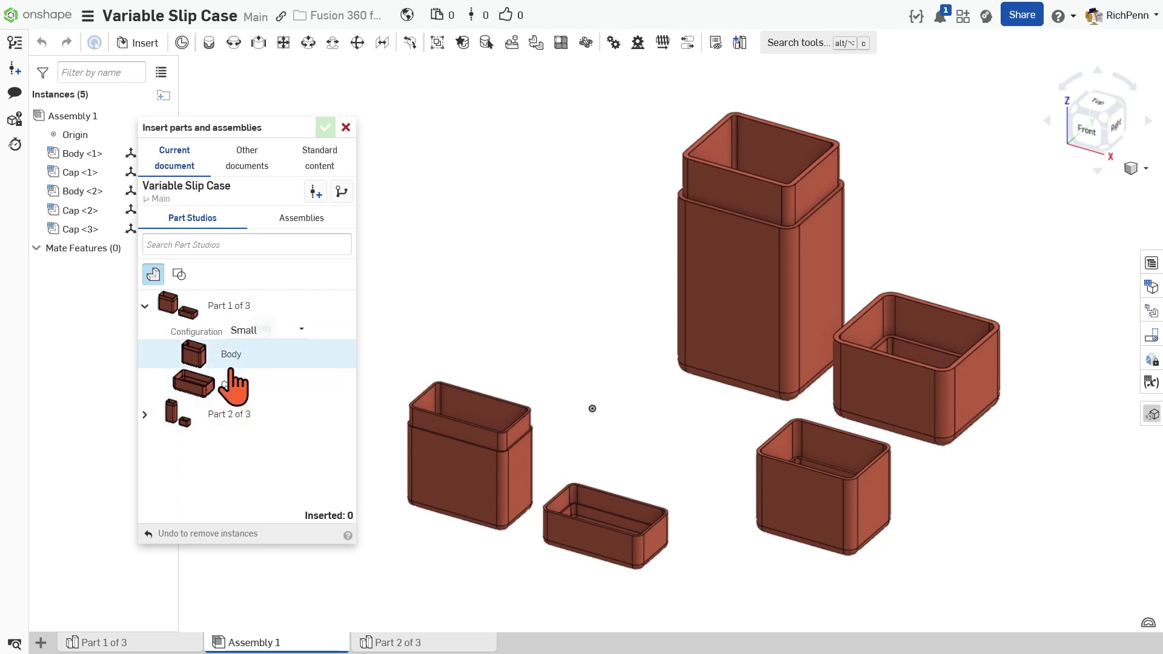